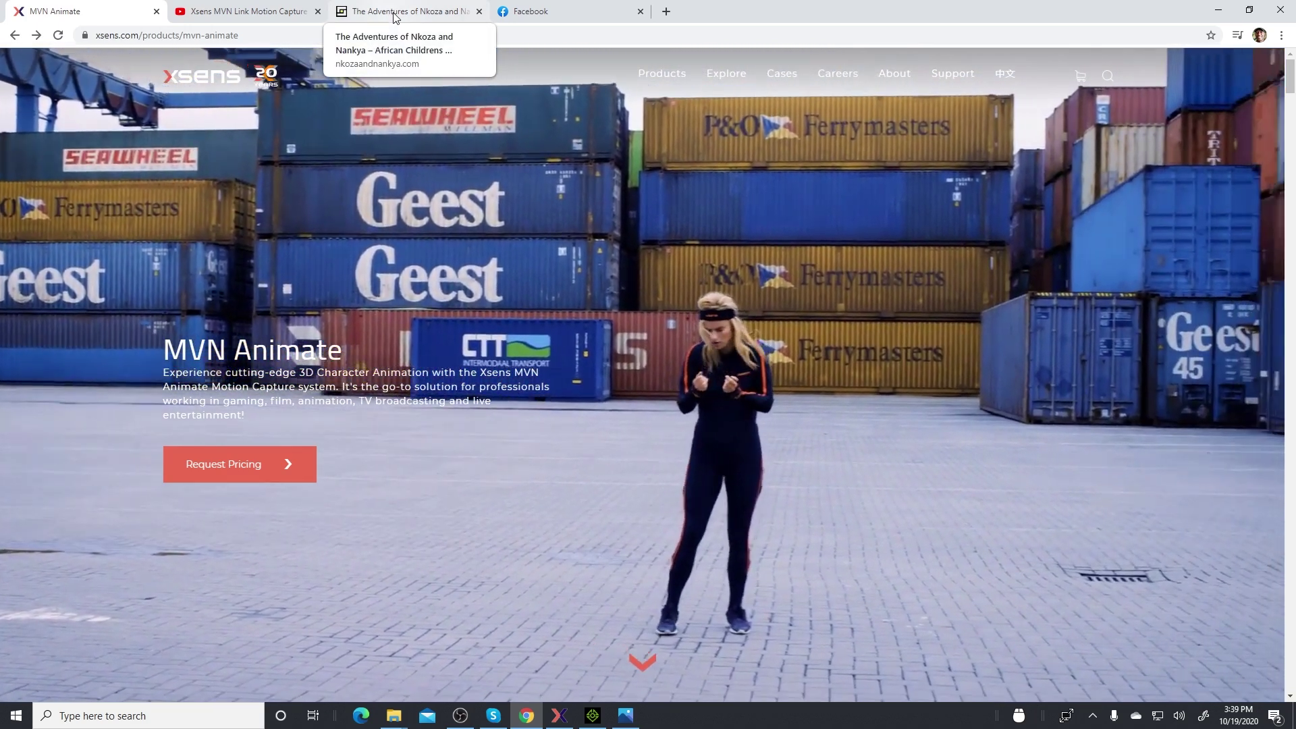
Switch Chrome to The Adventures of Nkoza and Nankya website tab
click(395, 13)
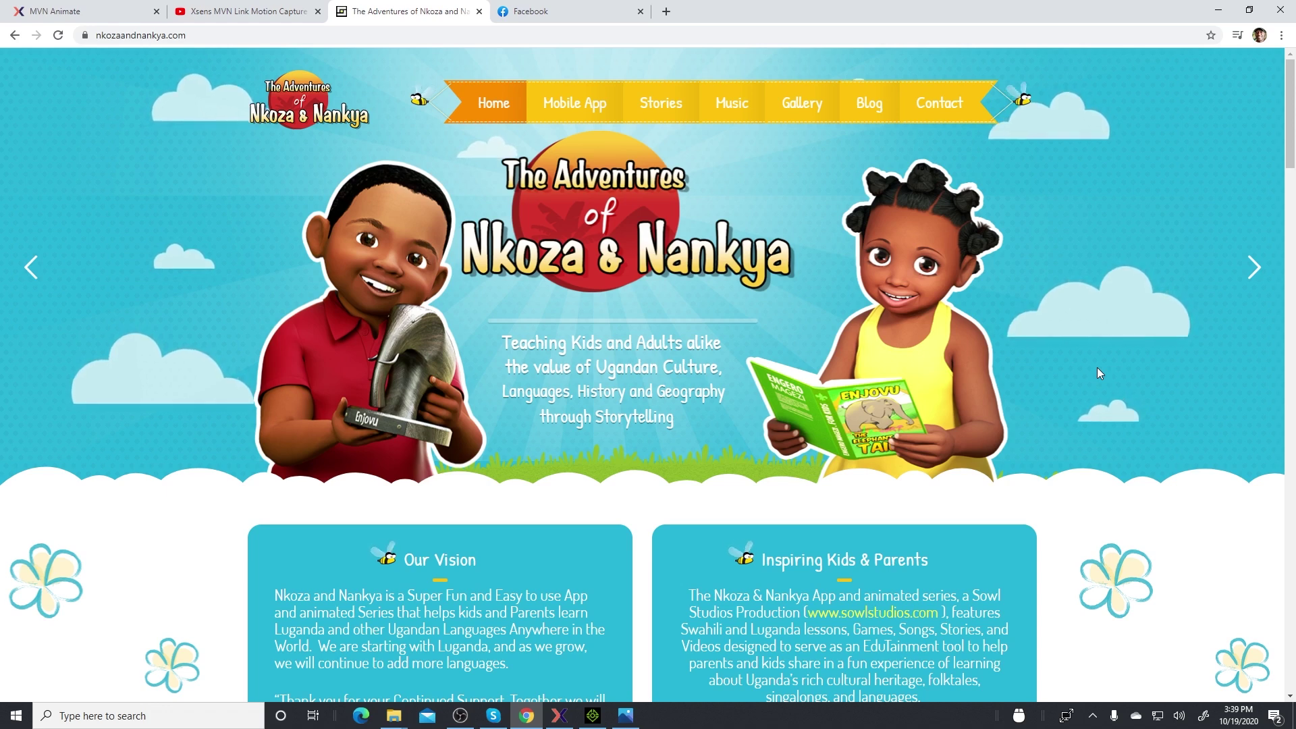
Scroll nkozaandnankya.com past the book and app cards to the embedded Elephant Tail video
scroll(1099, 366, down, 8)
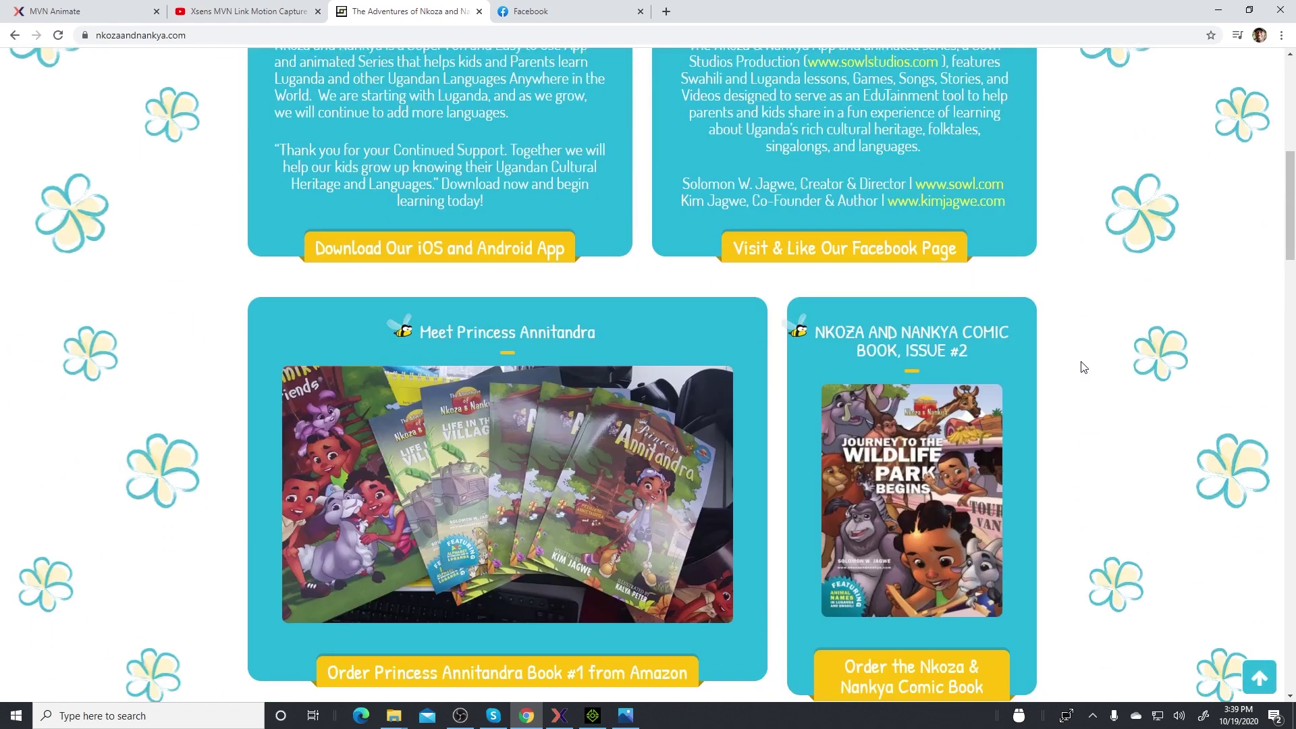
scroll(1083, 366, down, 16)
scroll(1084, 367, up, 3)
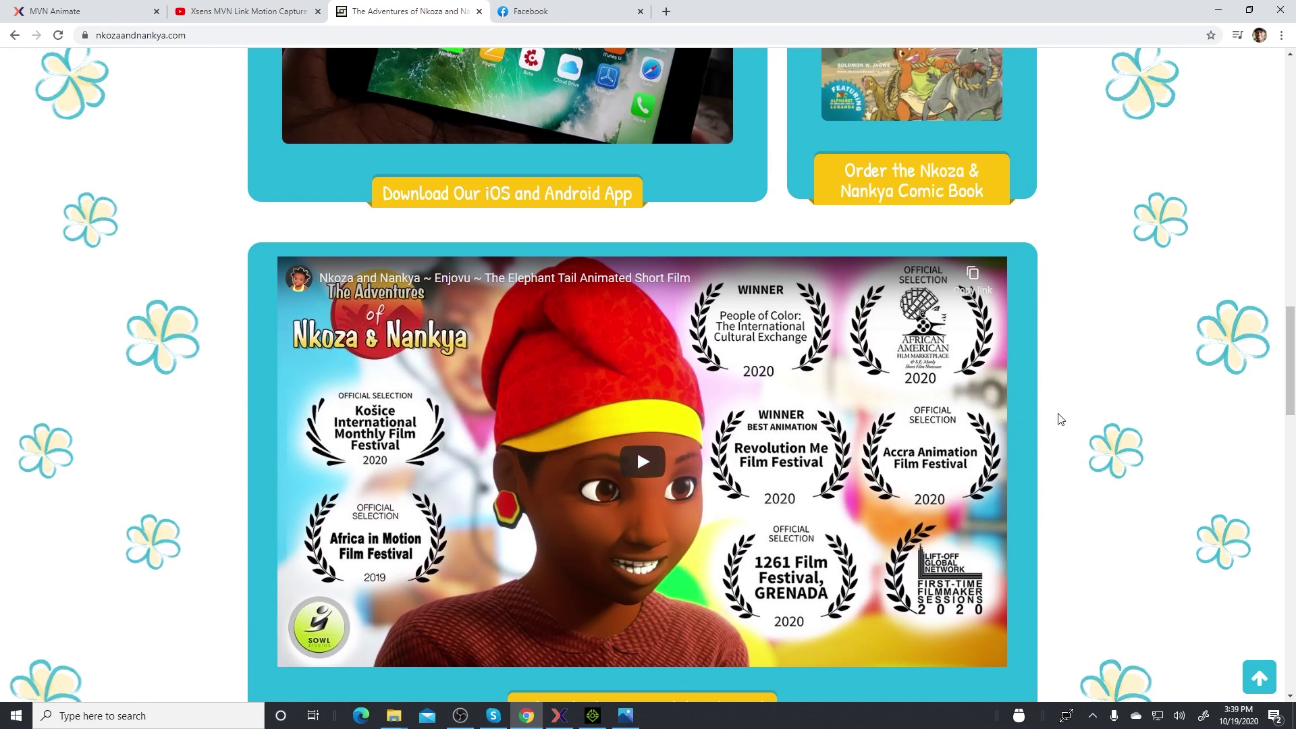
scroll(1065, 415, down, 1)
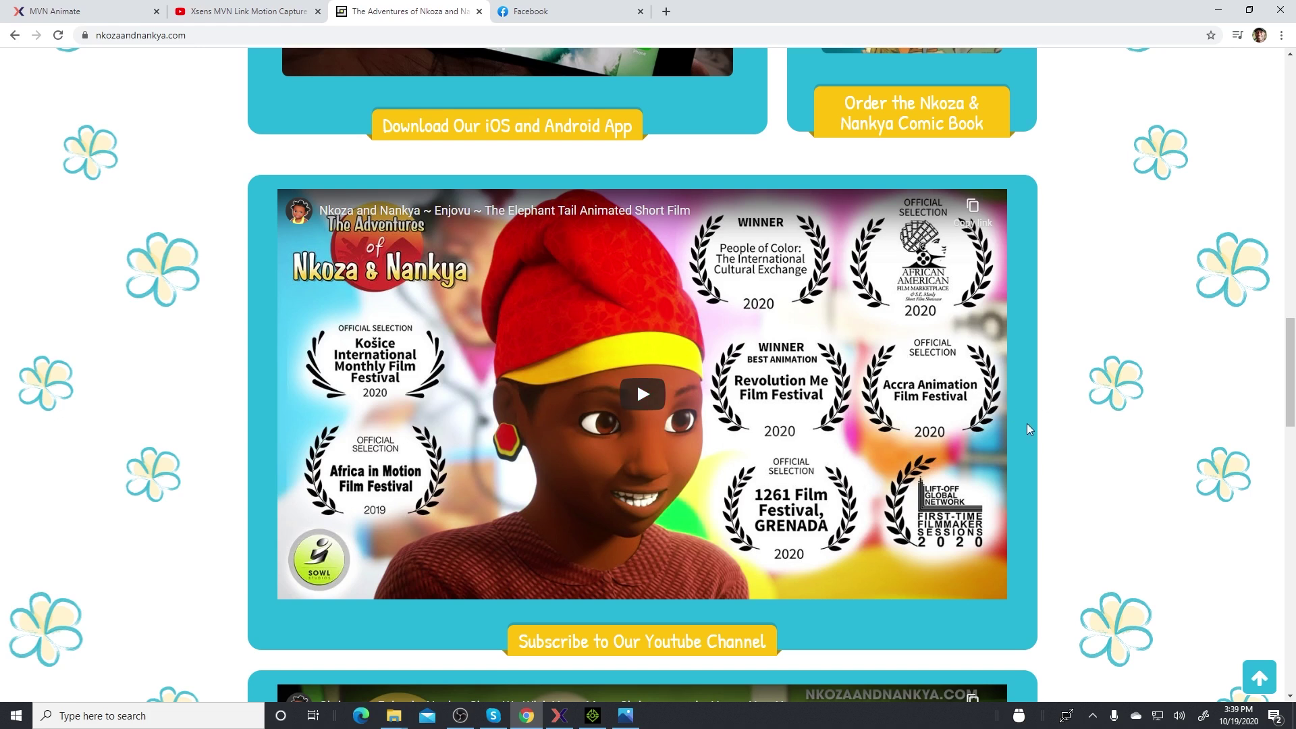
scroll(1027, 429, down, 1)
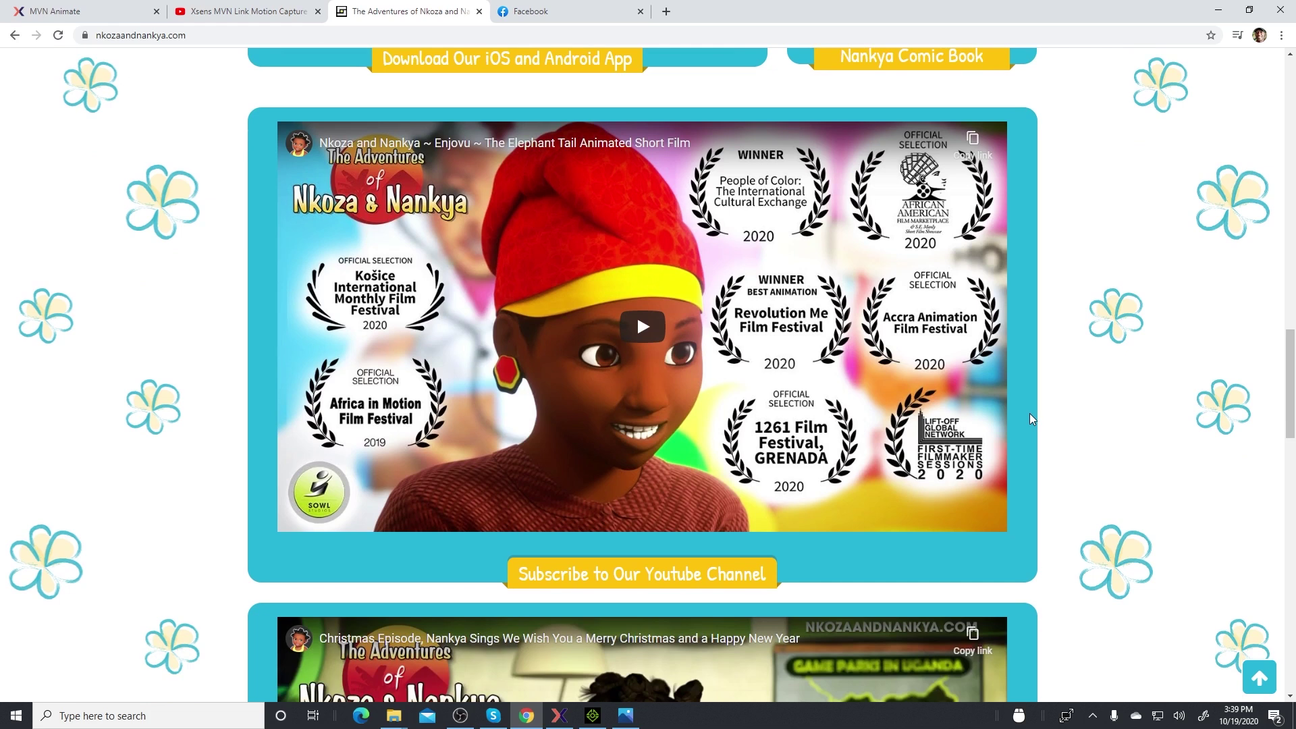
scroll(1030, 413, up, 1)
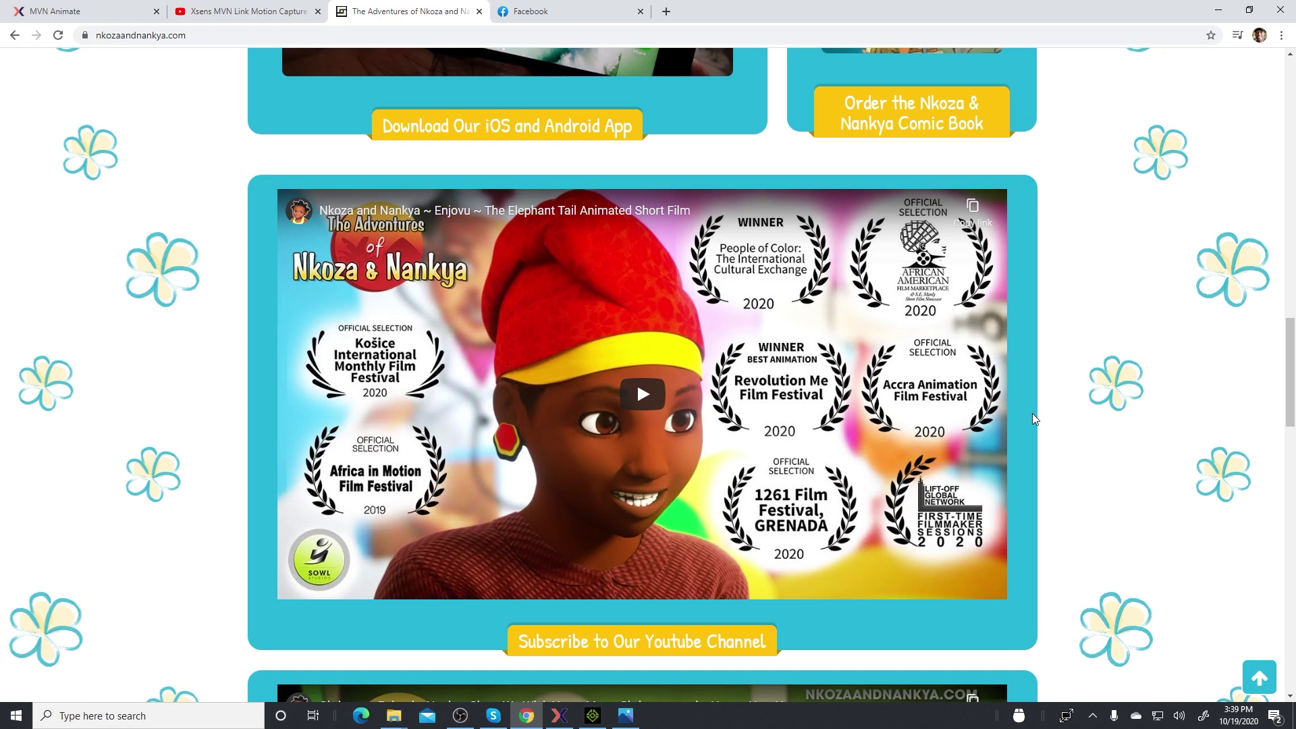
scroll(1032, 413, up, 1)
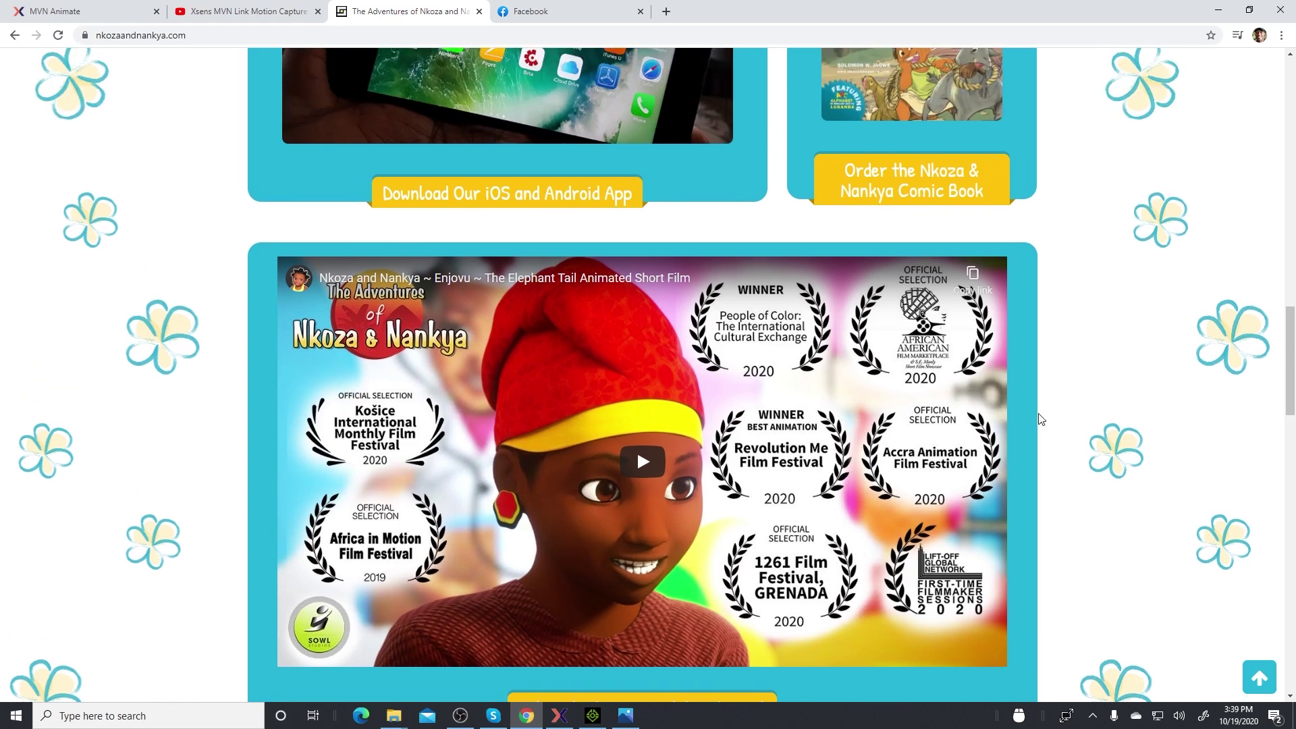
scroll(1030, 415, down, 1)
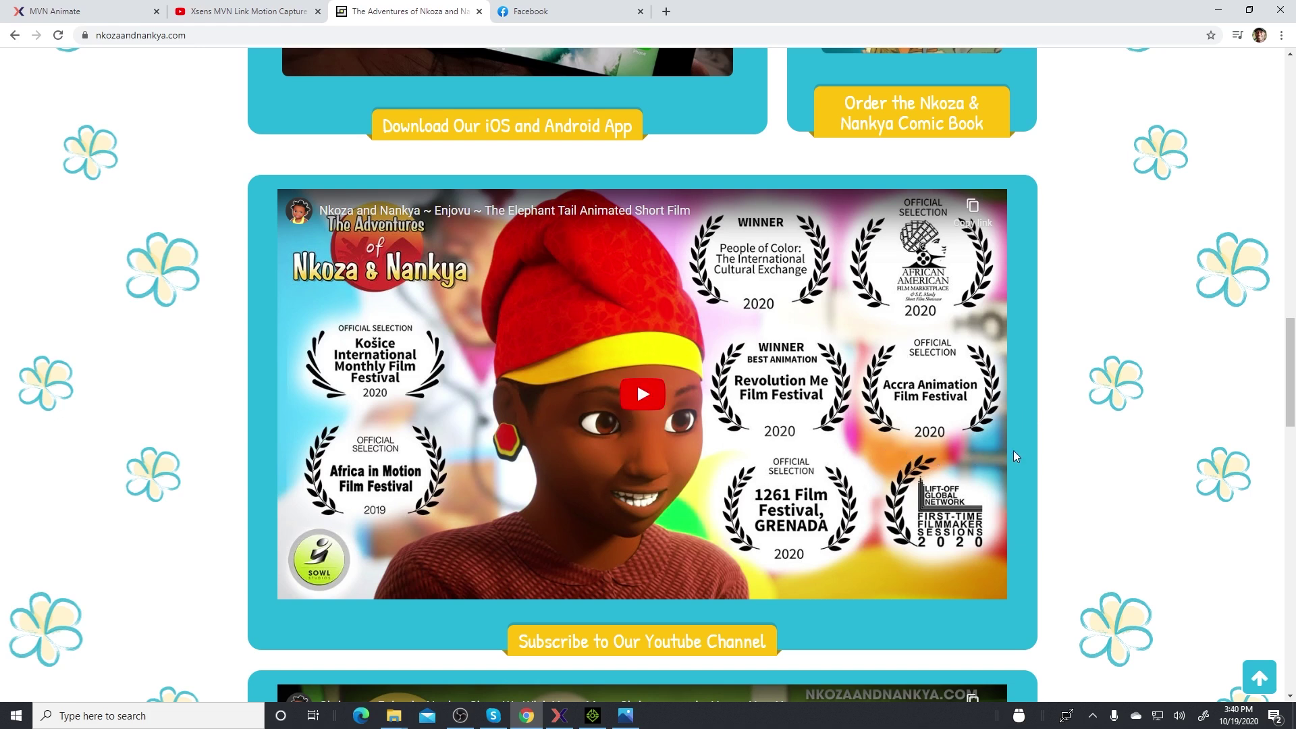
scroll(1094, 412, up, 4)
scroll(1096, 402, down, 3)
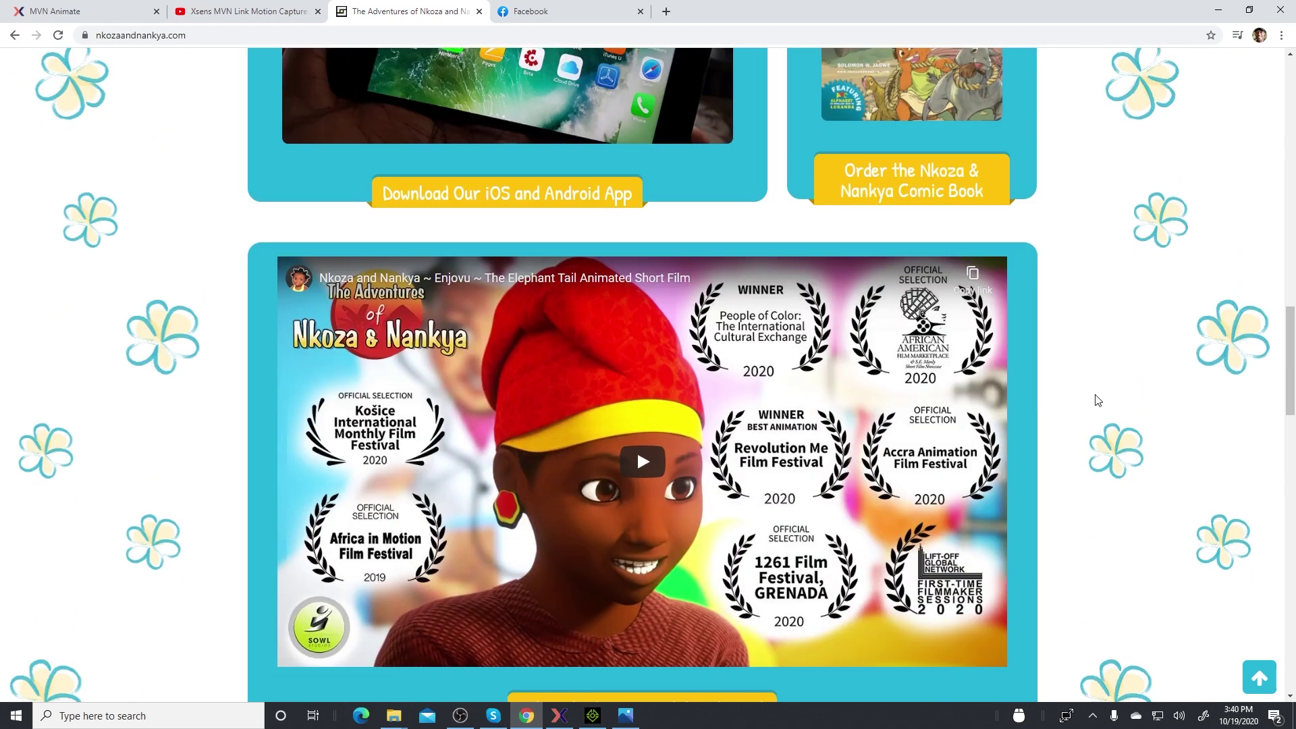
Look over the YouTube MVN Link unboxing video, finishing on the MVN Animate product page
click(112, 11)
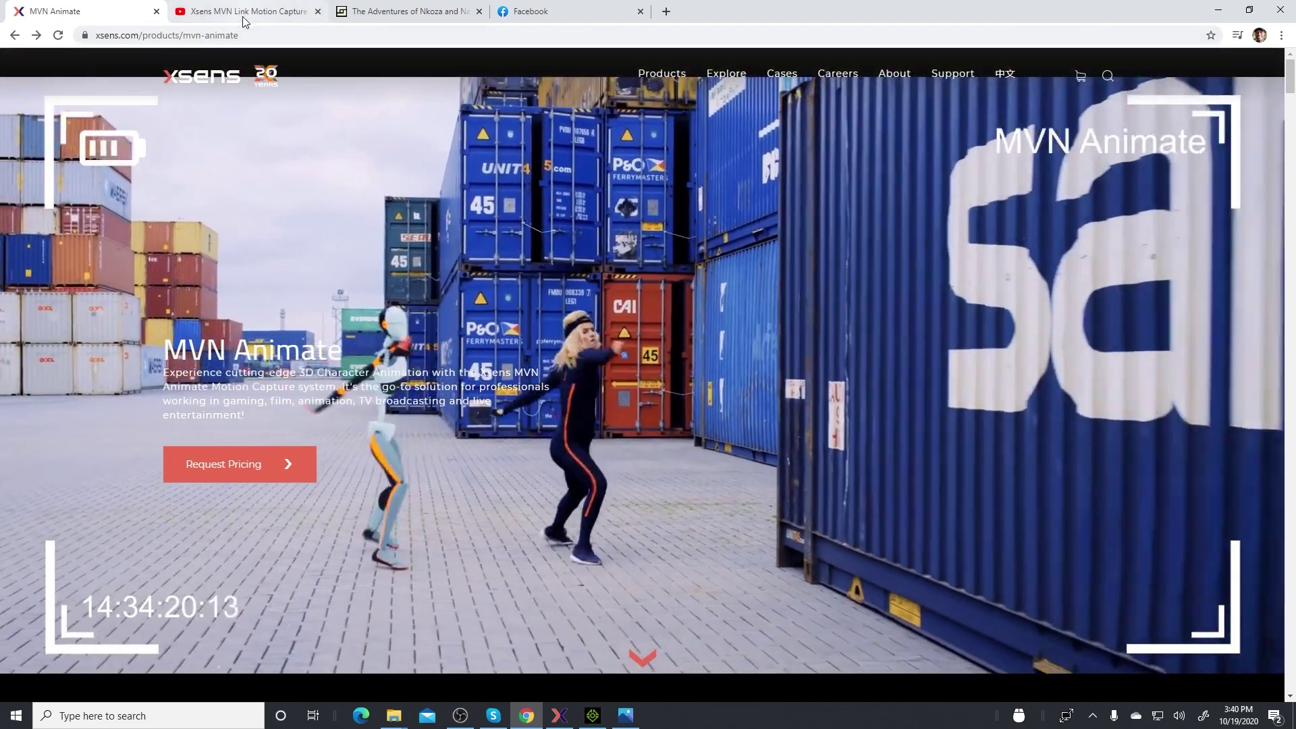
click(246, 14)
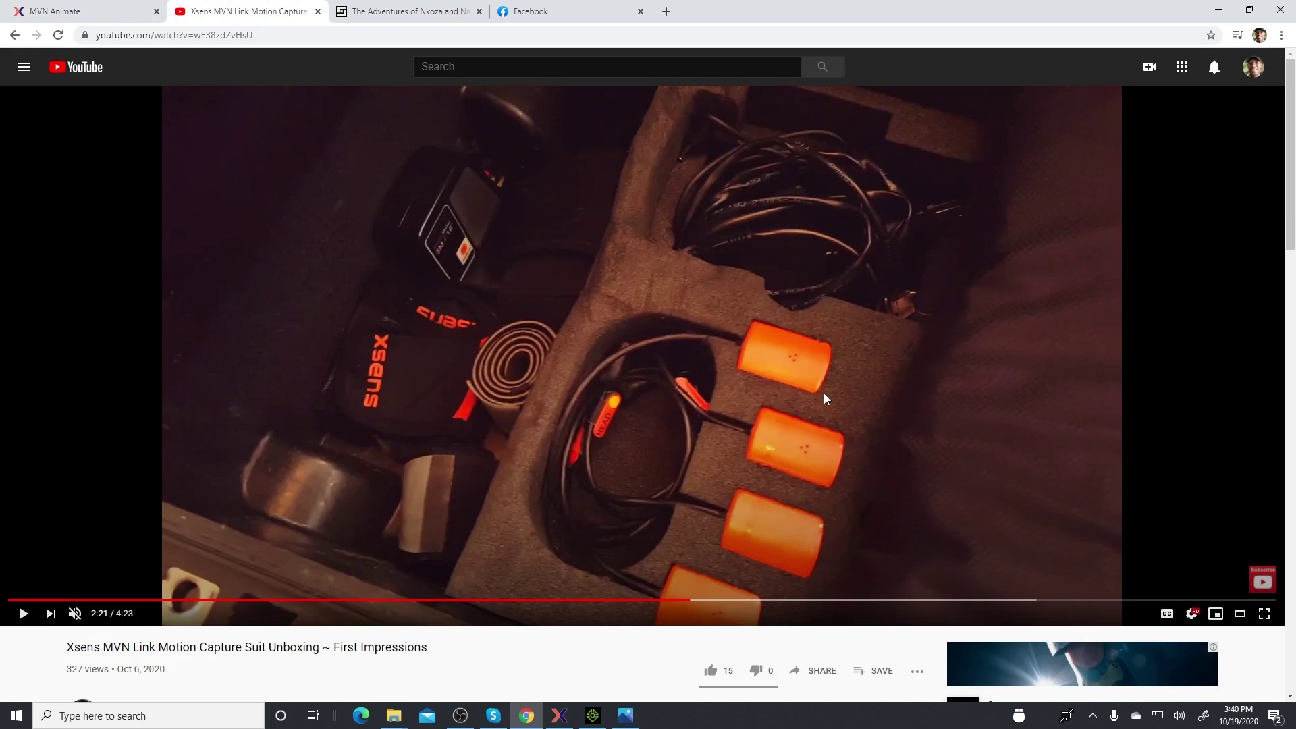
scroll(820, 393, down, 2)
scroll(818, 389, up, 2)
click(57, 12)
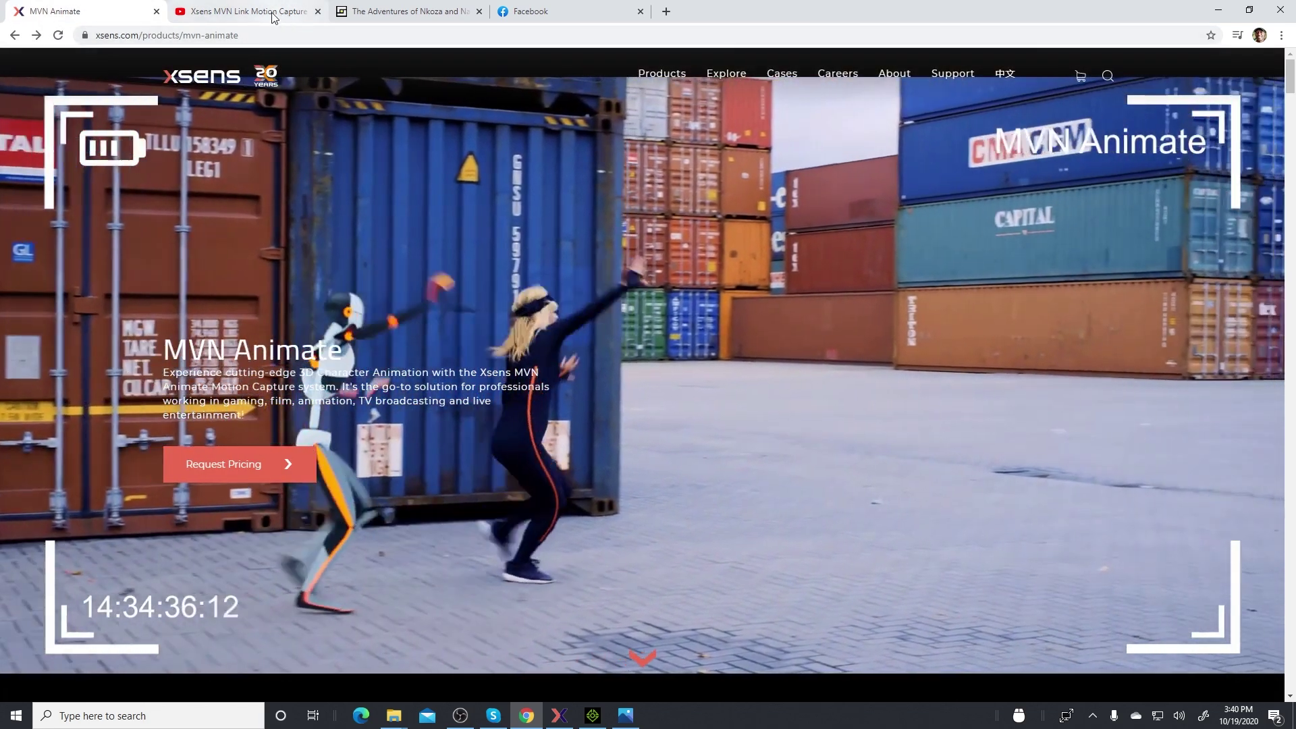
click(270, 11)
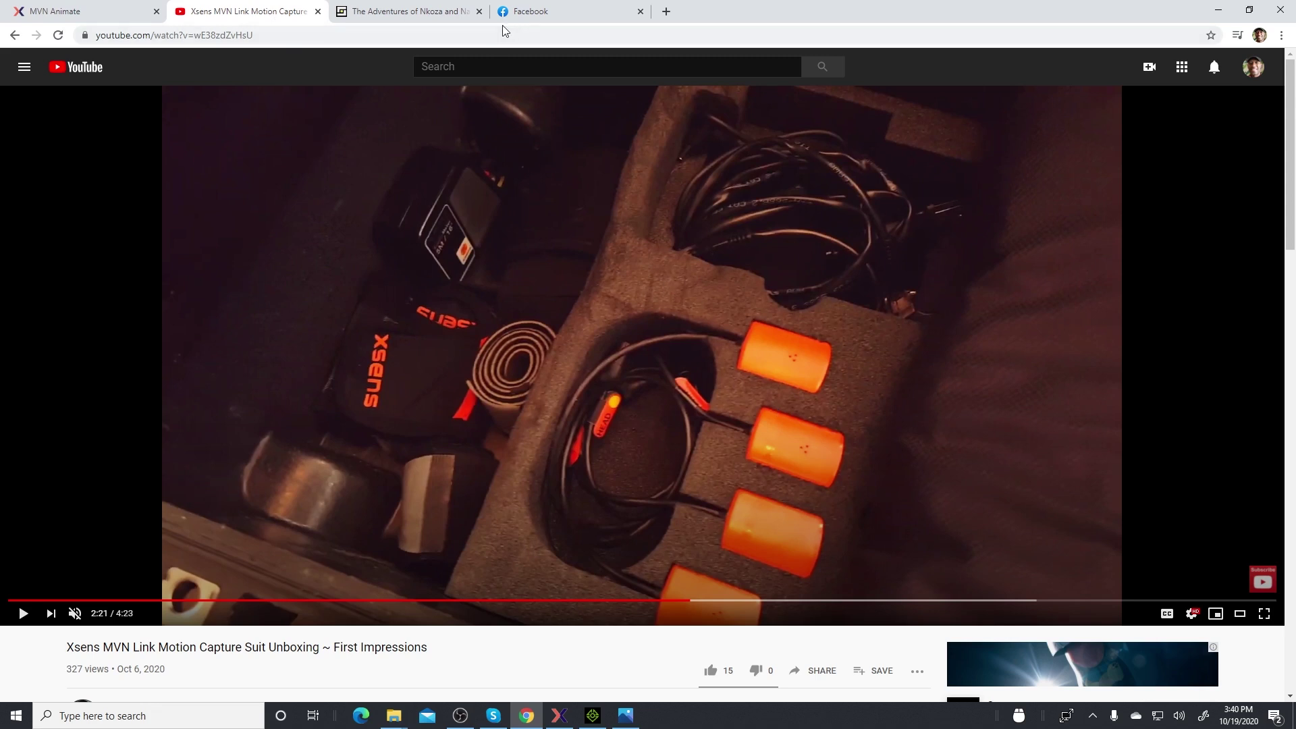
click(128, 12)
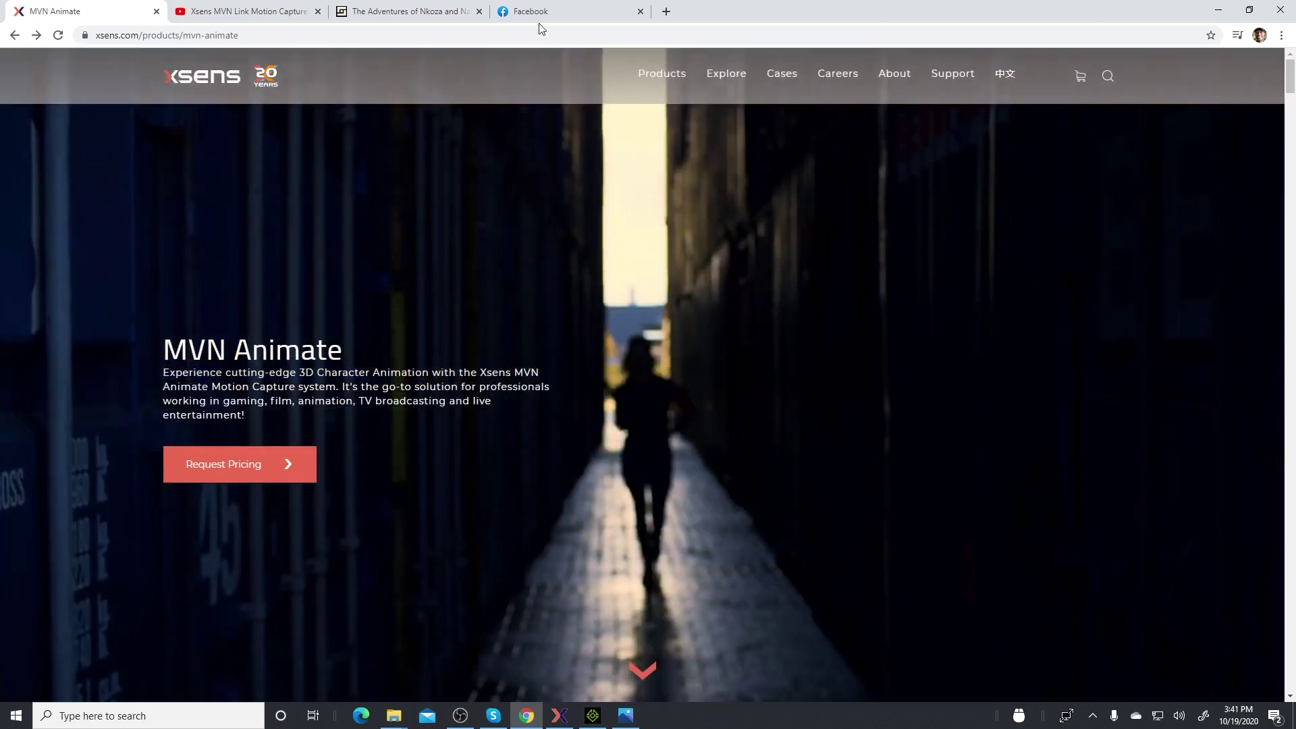
click(540, 14)
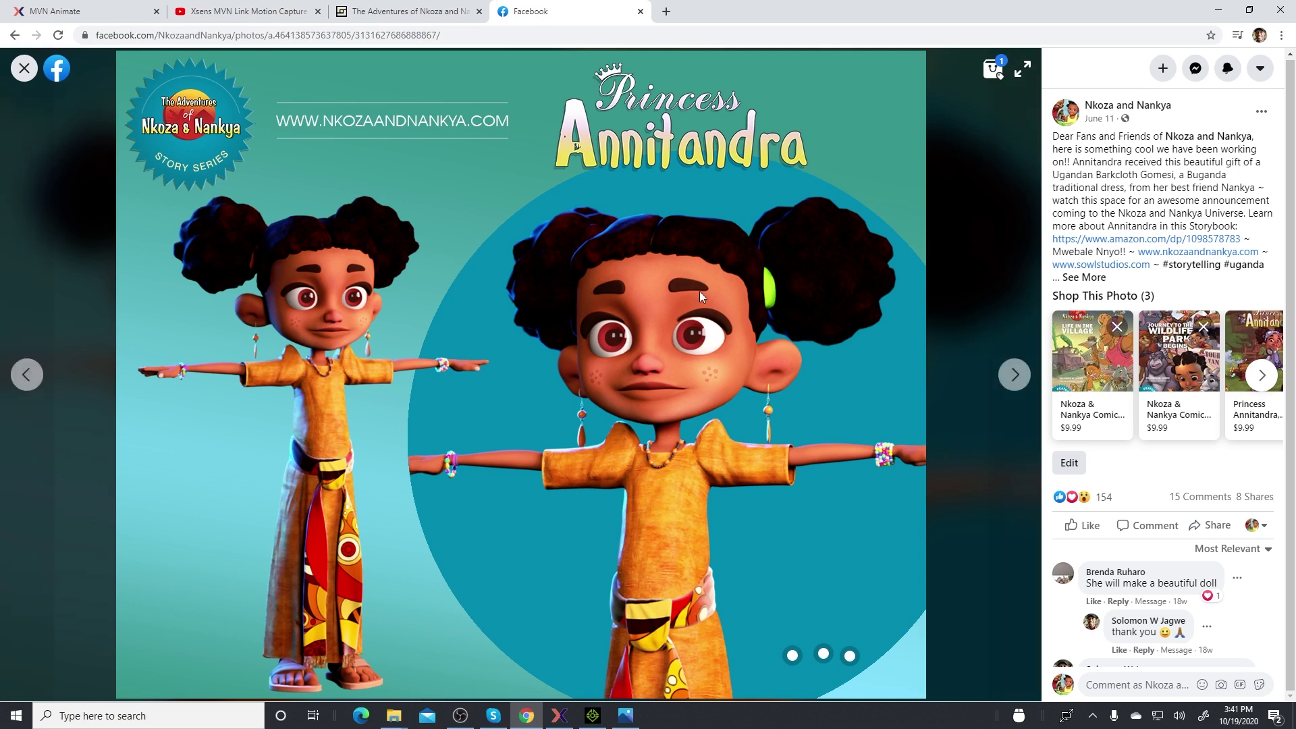
click(398, 16)
scroll(945, 267, up, 15)
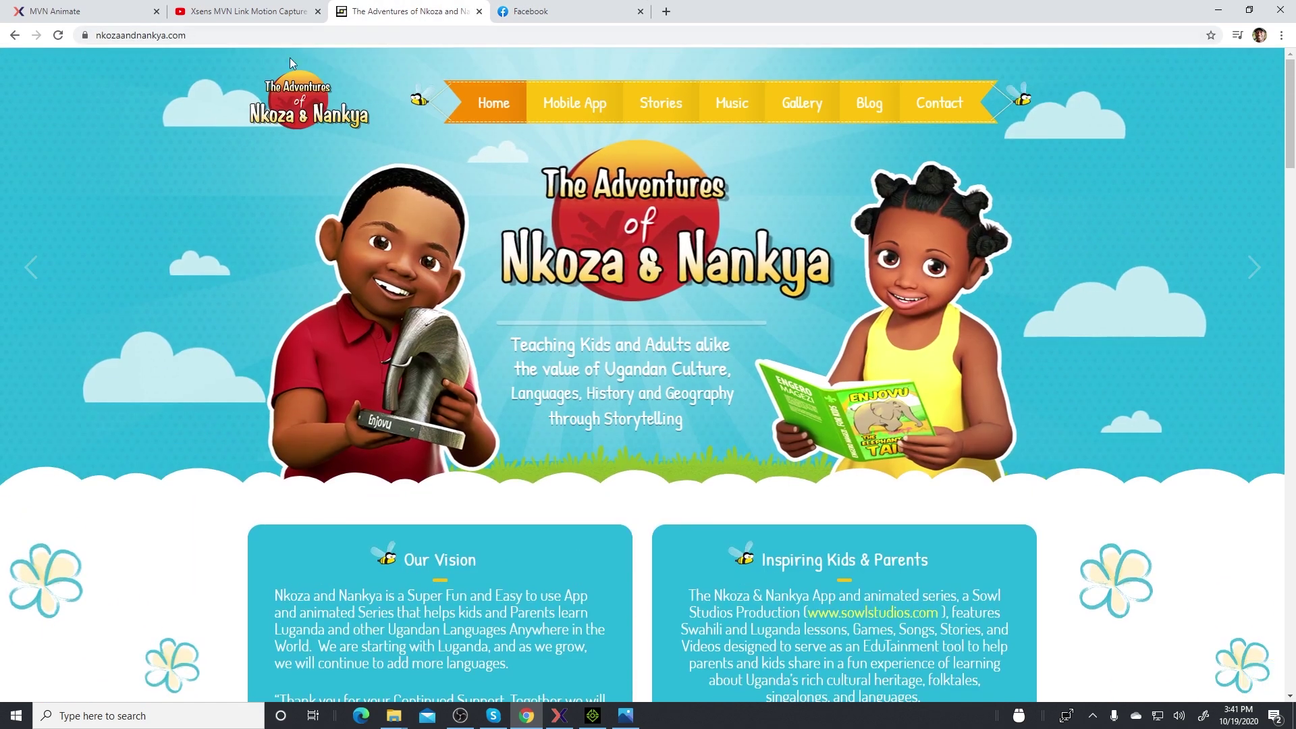
click(82, 16)
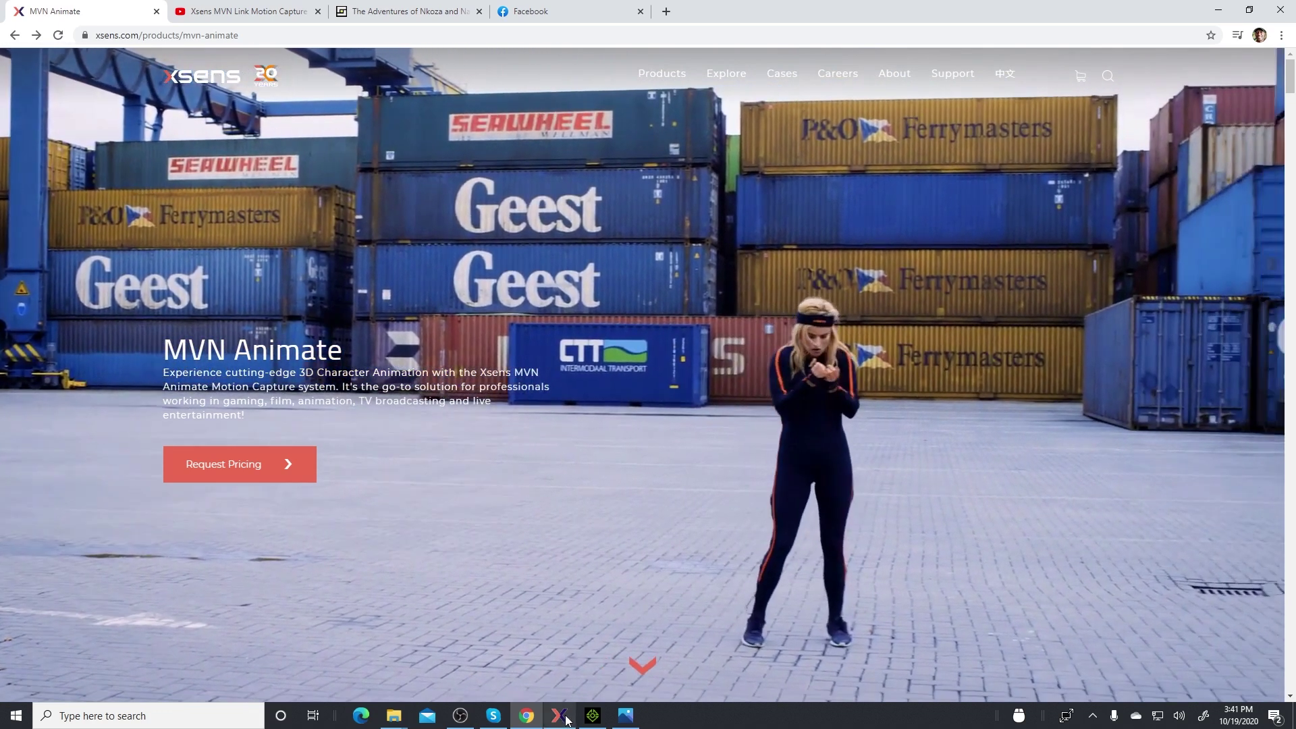
Close MVN Animate Pro's network streaming settings and start playing the recorded take
click(563, 717)
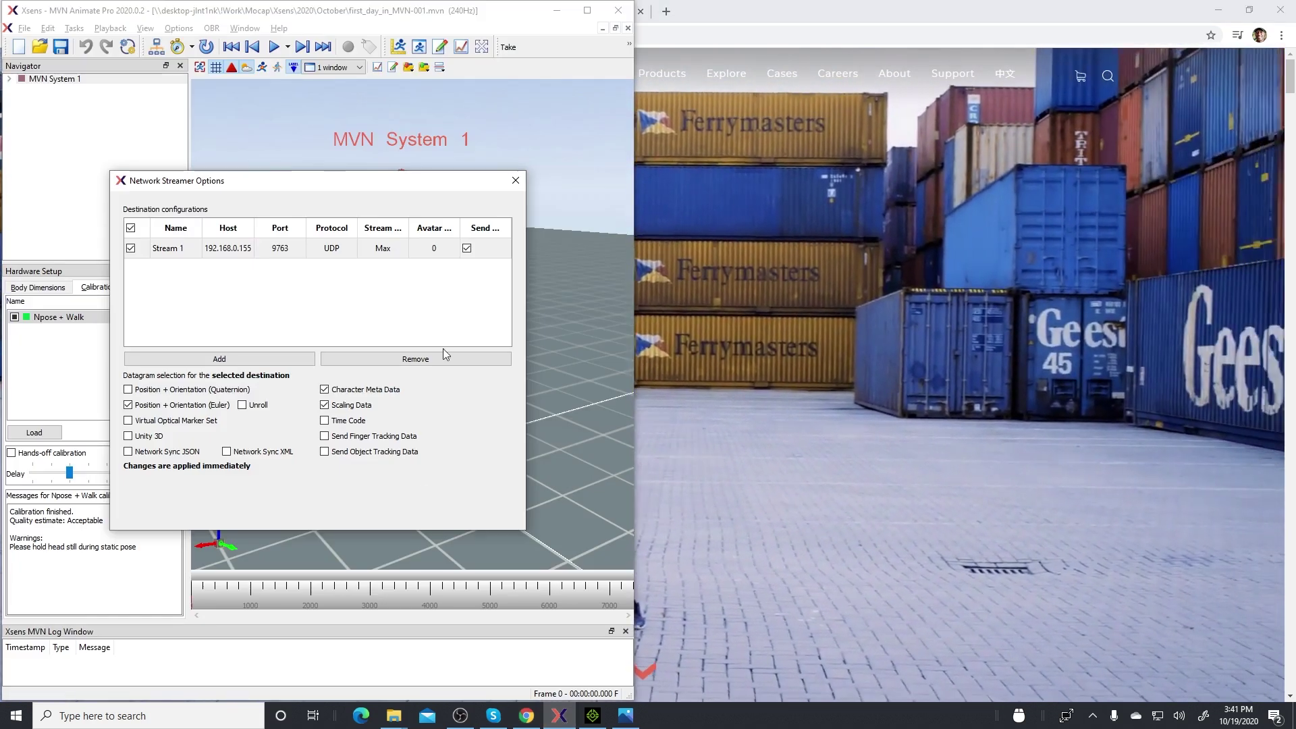
drag(489, 190, 198, 532)
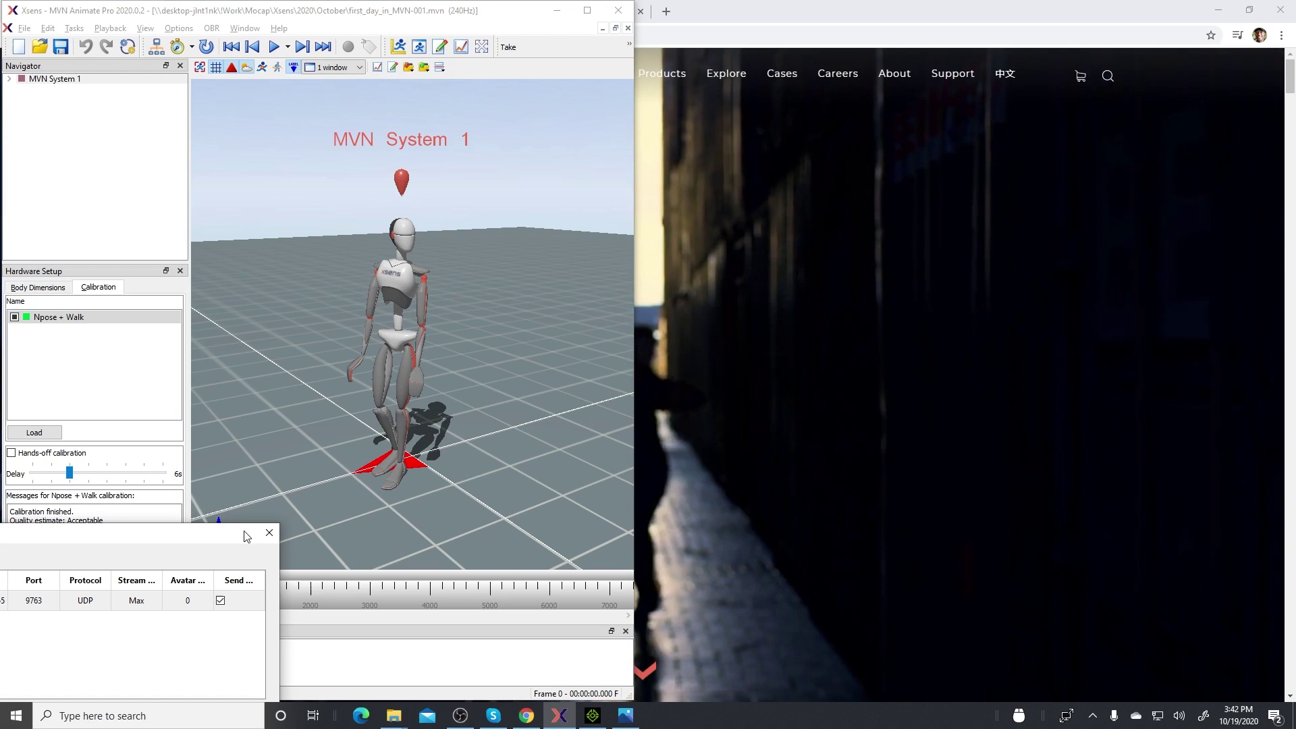
click(269, 534)
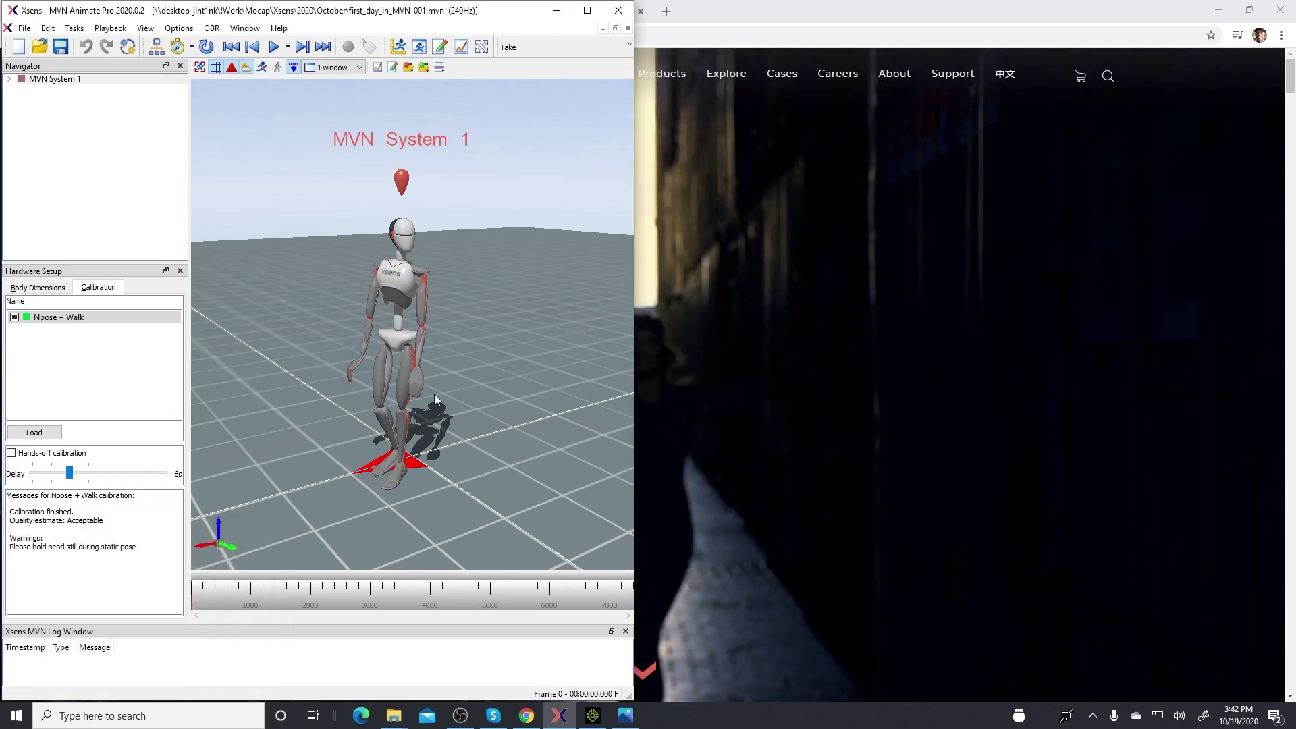
click(273, 48)
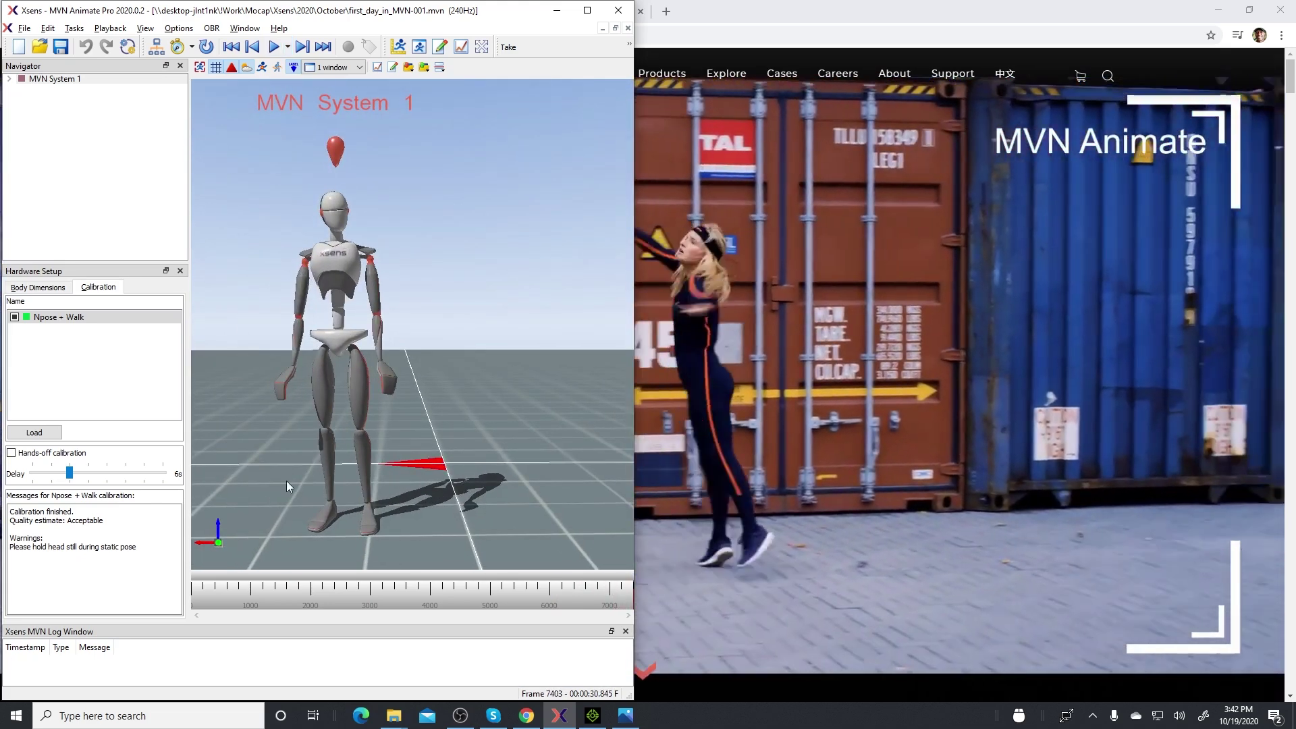
Loop the take and replay it from the start, briefly viewing the Xsens suit photo
click(207, 47)
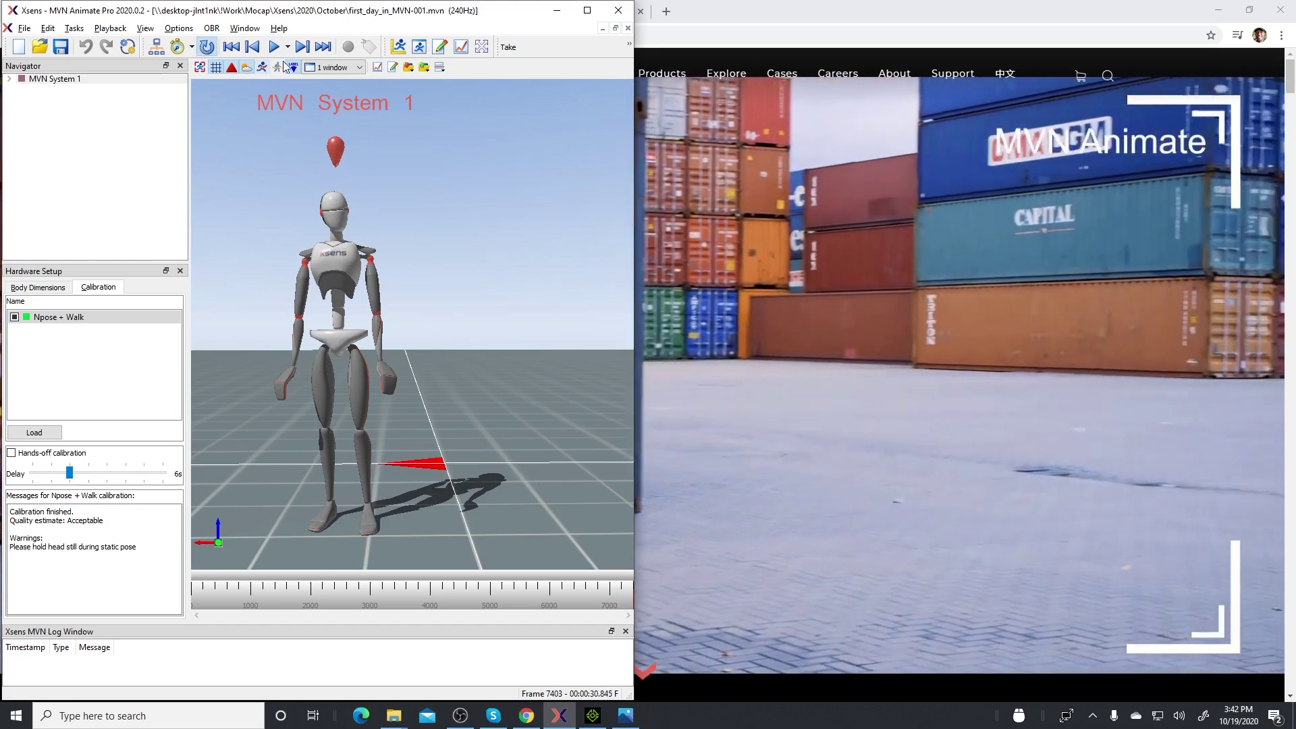
click(275, 46)
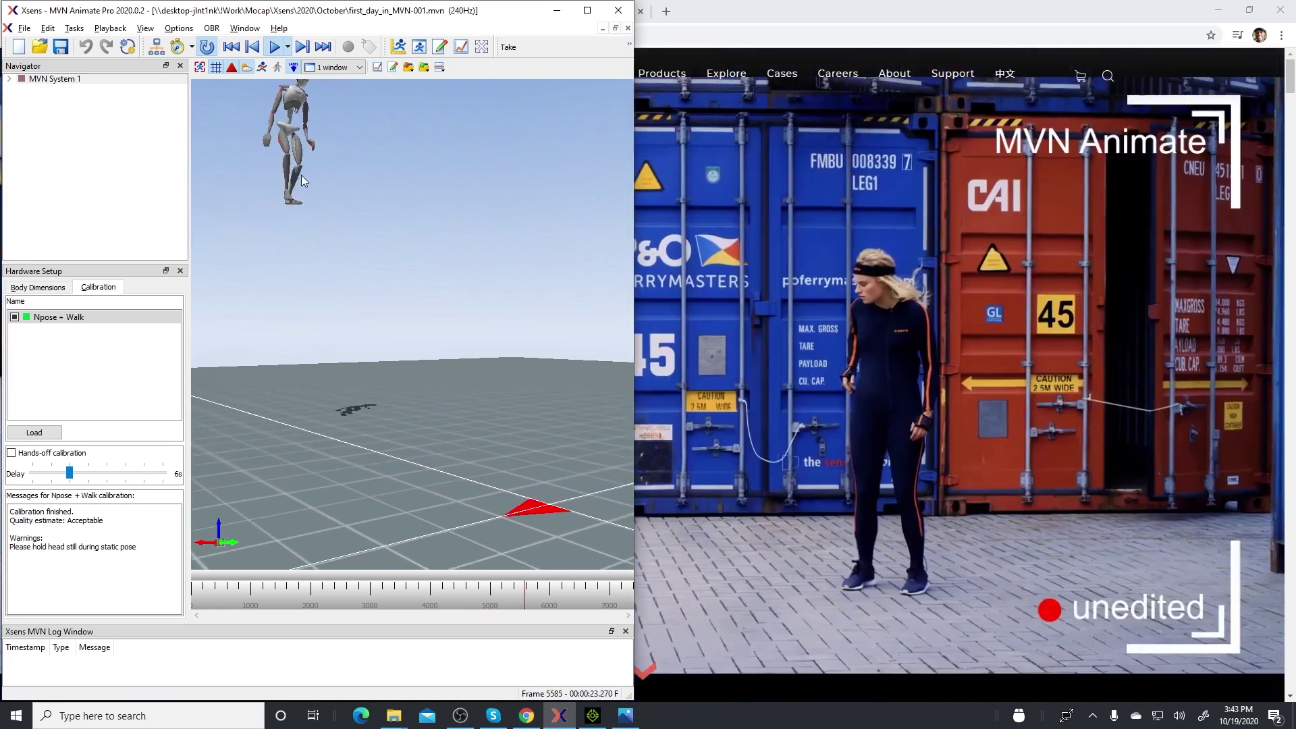
click(625, 716)
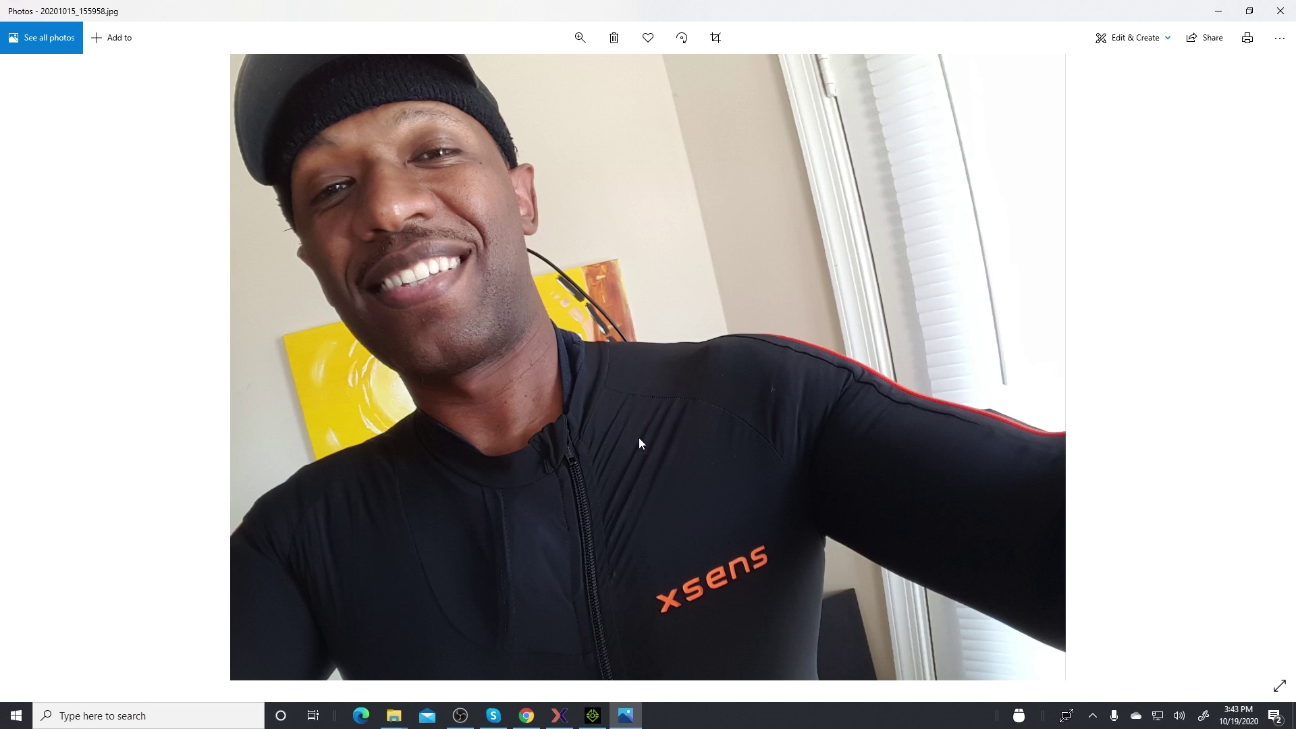
click(564, 715)
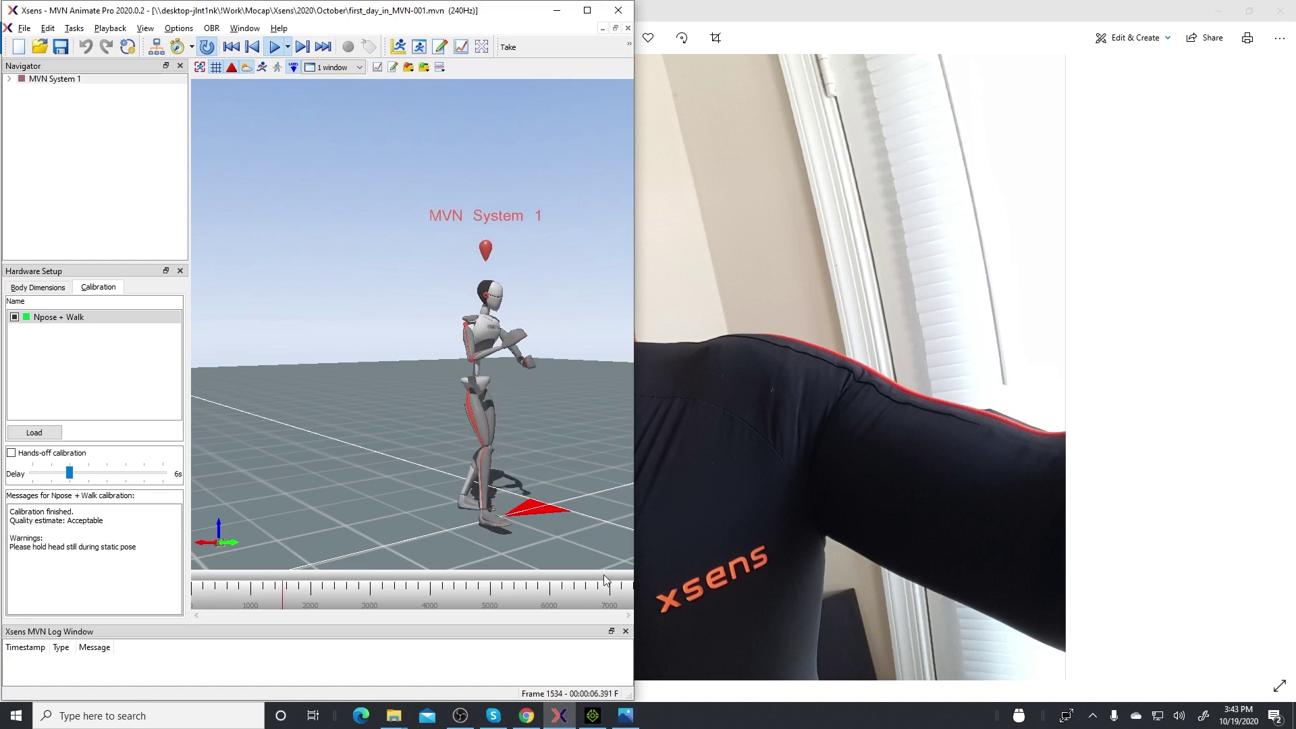
Move iClone's Motion LIVE panel aside, then show the Princess Annitandra Facebook post
mouse_move(599, 719)
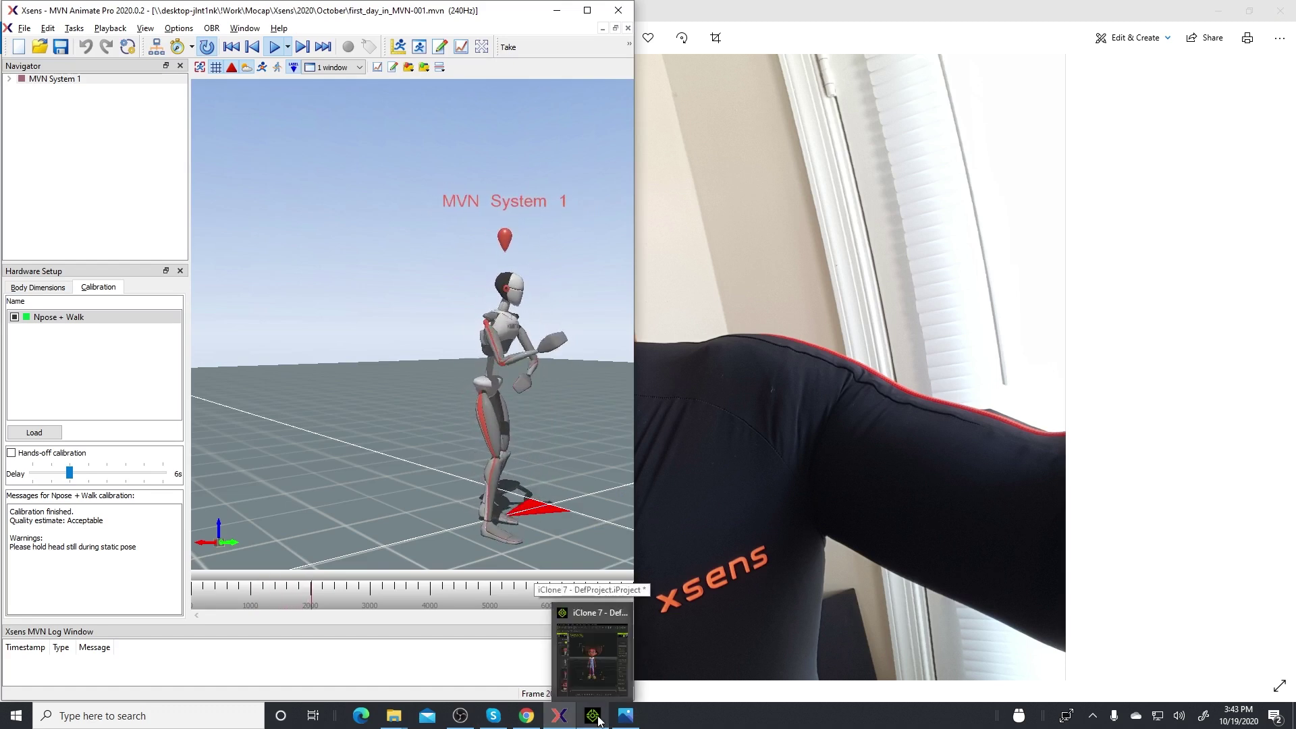
click(599, 718)
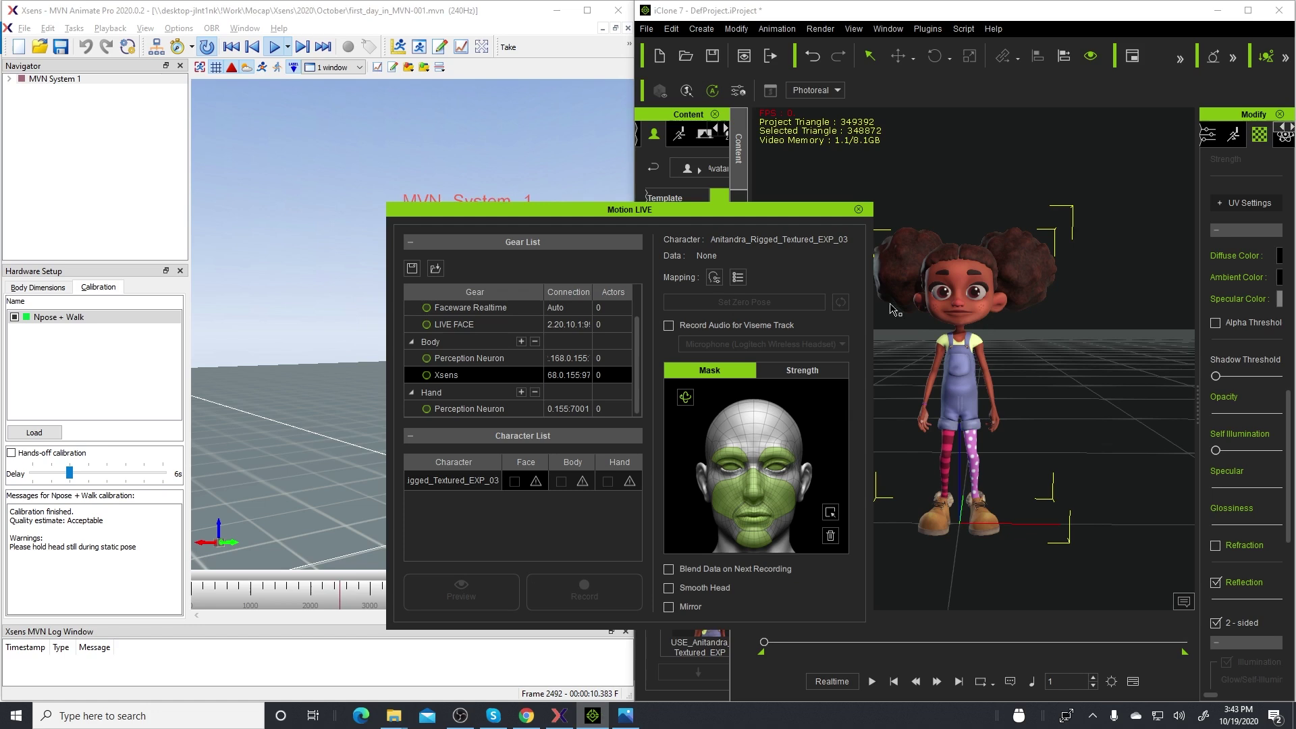
drag(794, 221, 676, 446)
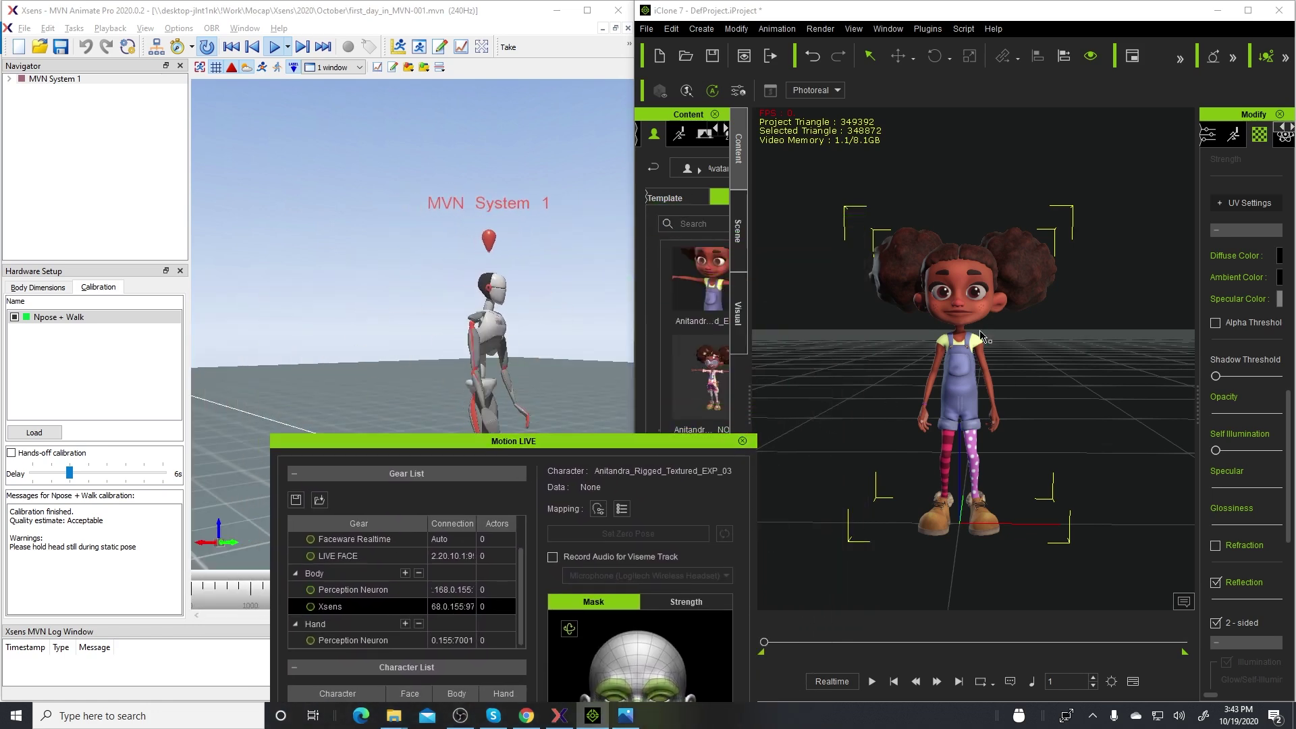
scroll(990, 335, up, 5)
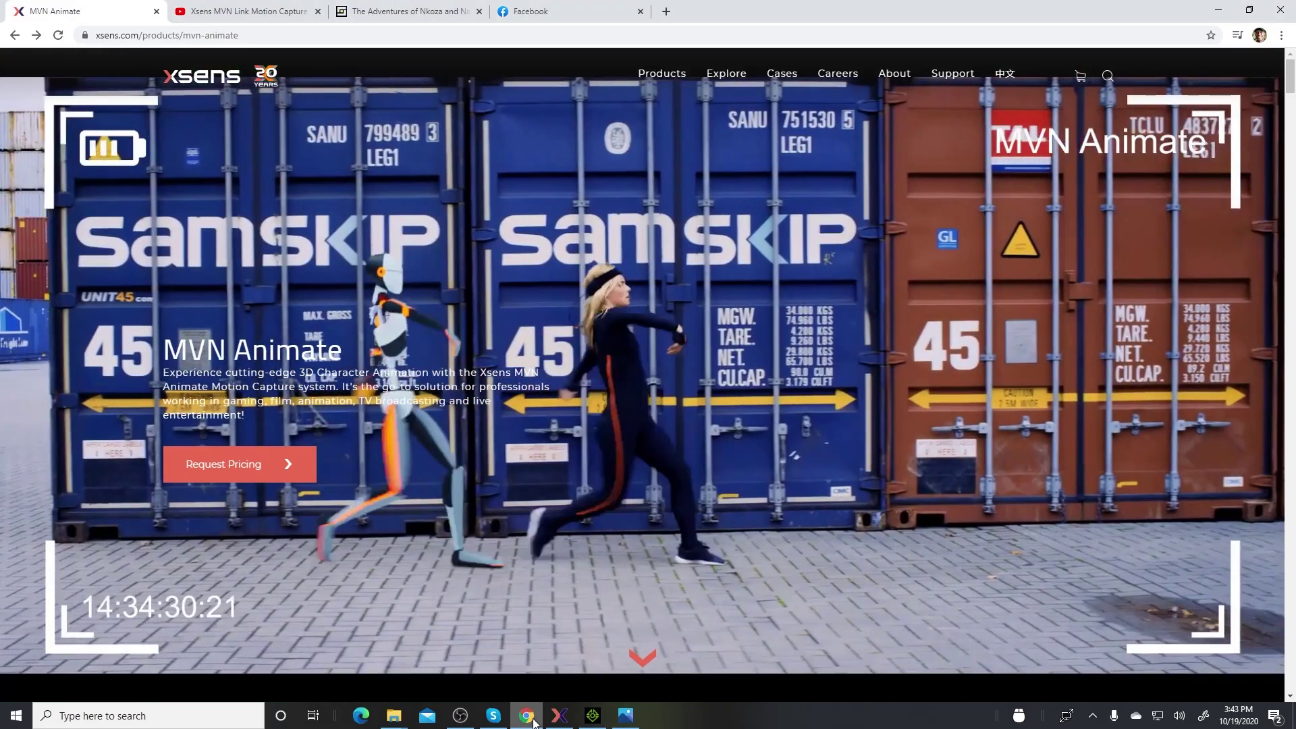
click(526, 716)
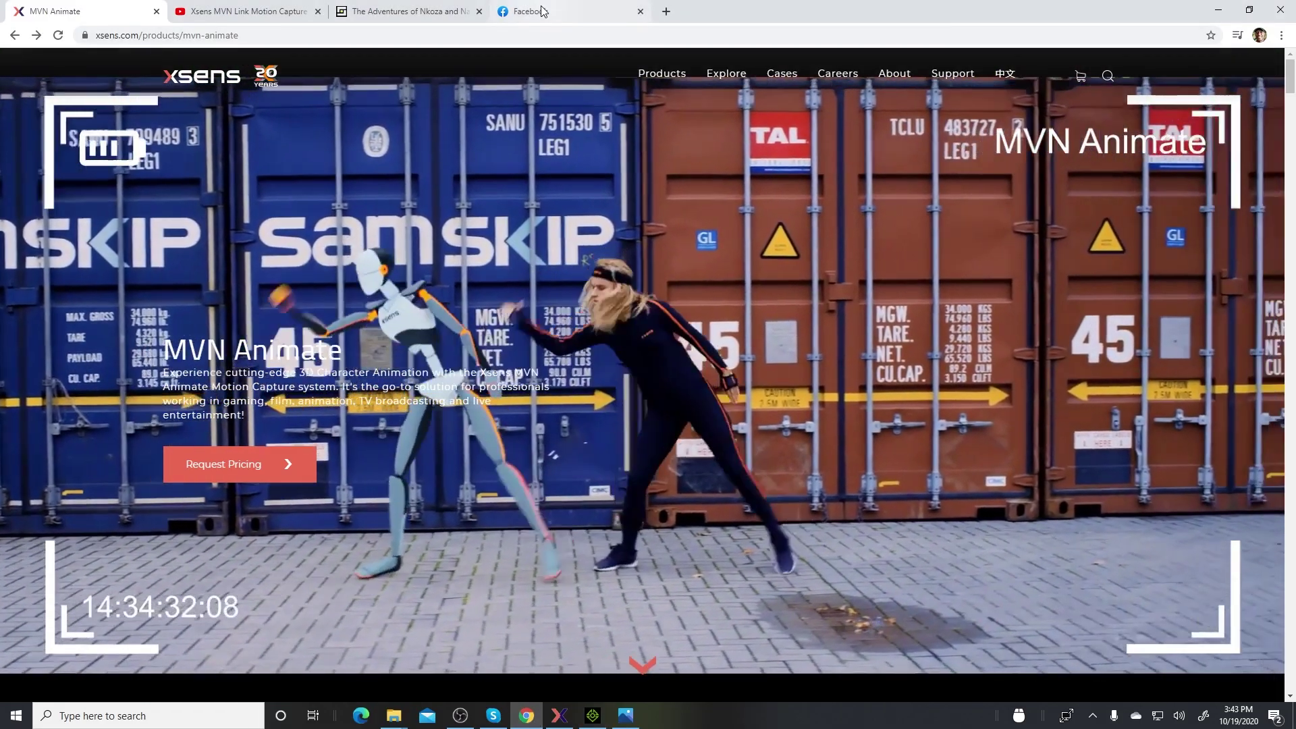
click(542, 10)
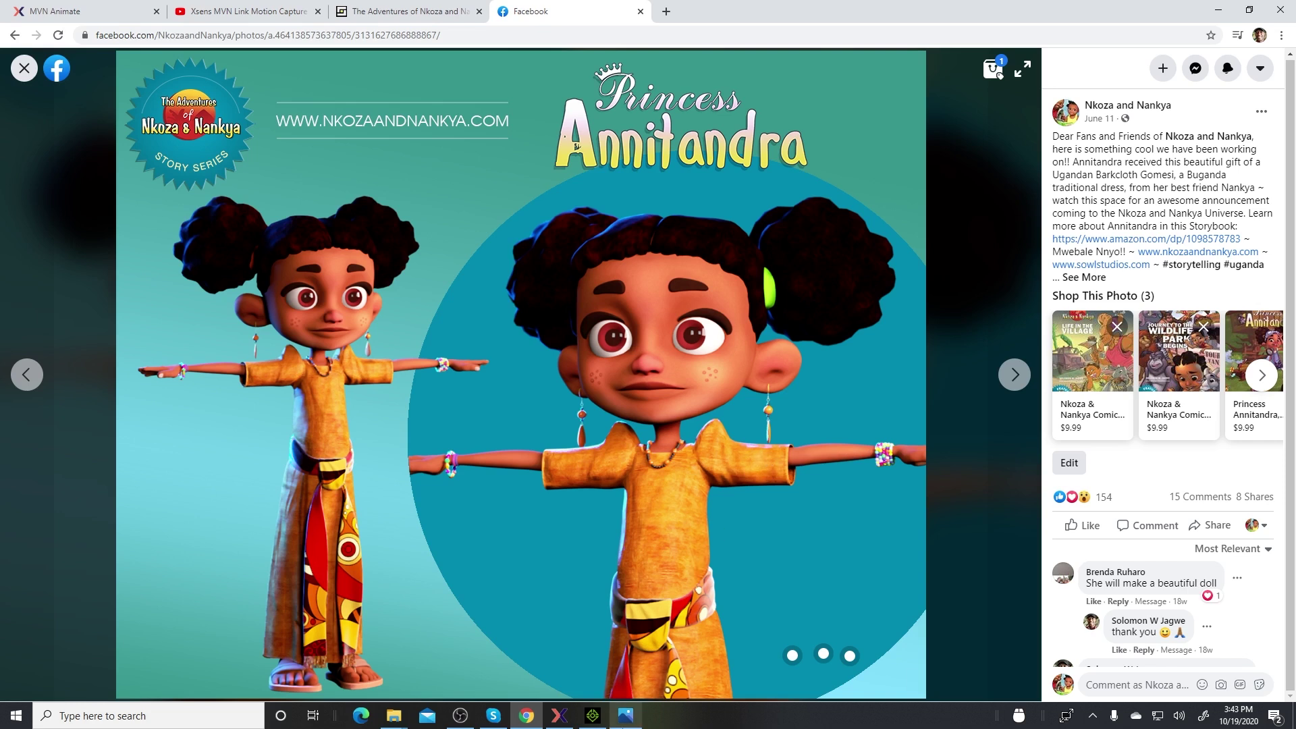
Bring iClone 7's Annitandra character over the Facebook post for comparison
click(592, 717)
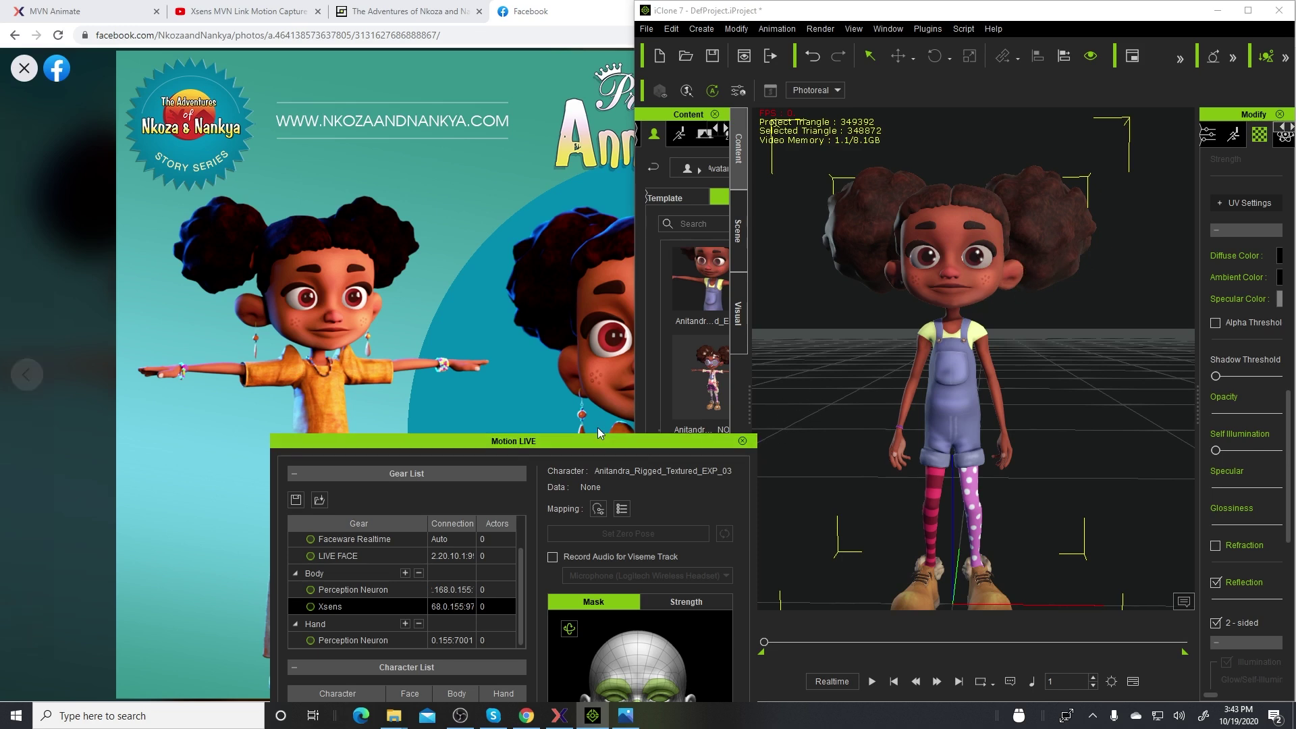
Activate the Motion LIVE panel, then bring MVN Animate Pro's playing take to the front
click(559, 445)
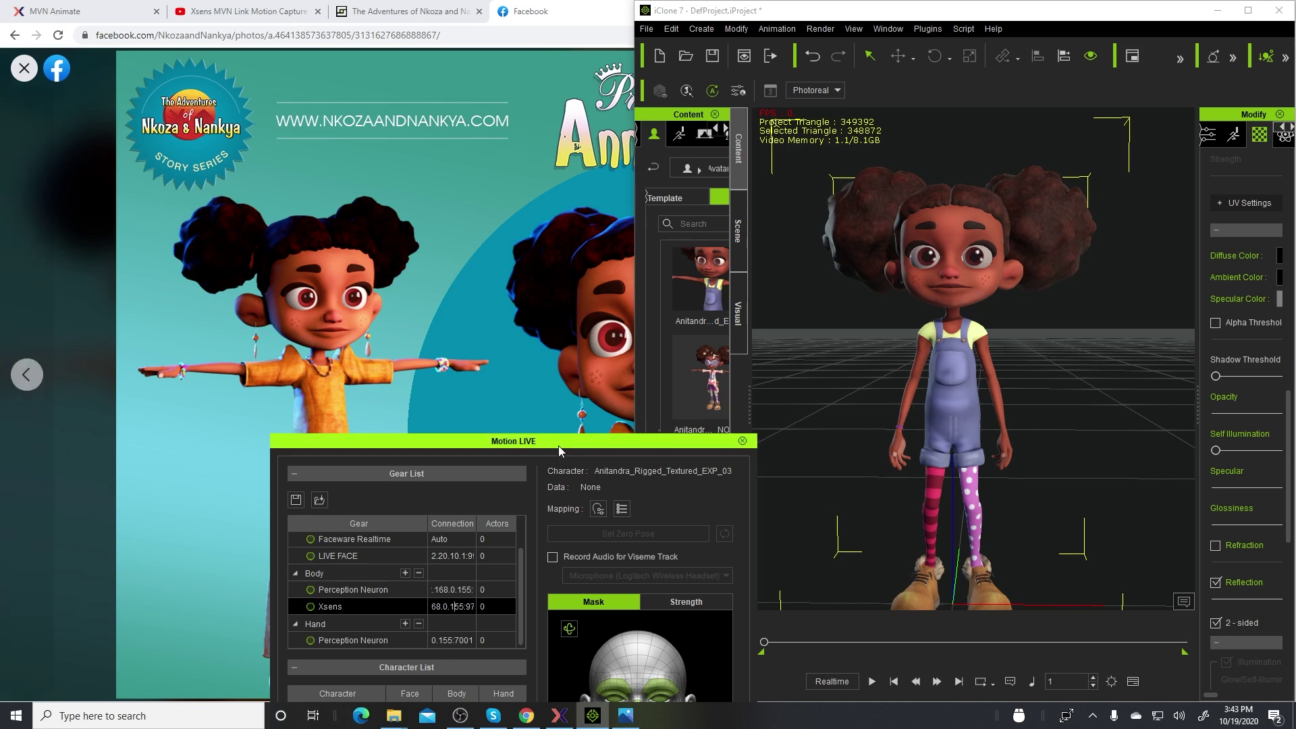
click(558, 719)
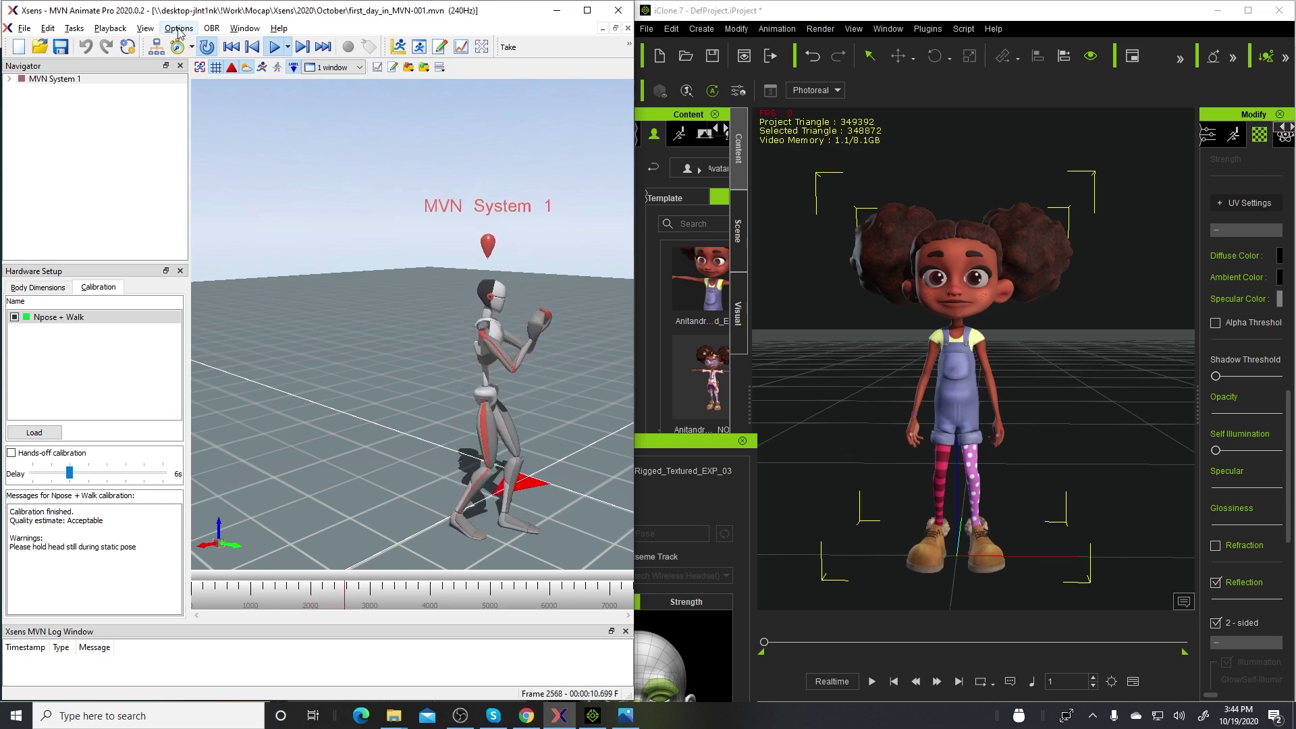
Open Options > Network Streamer to view Stream 1 over UDP port 9763
click(179, 31)
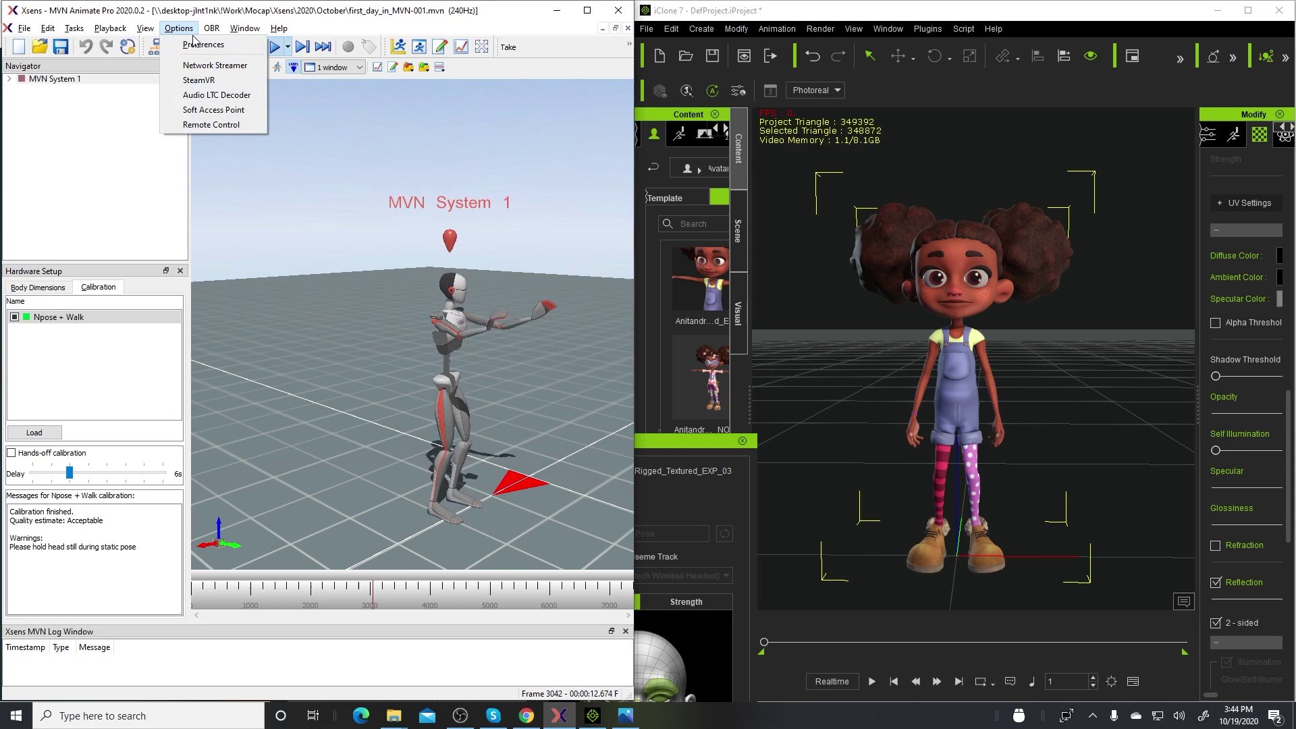
click(216, 66)
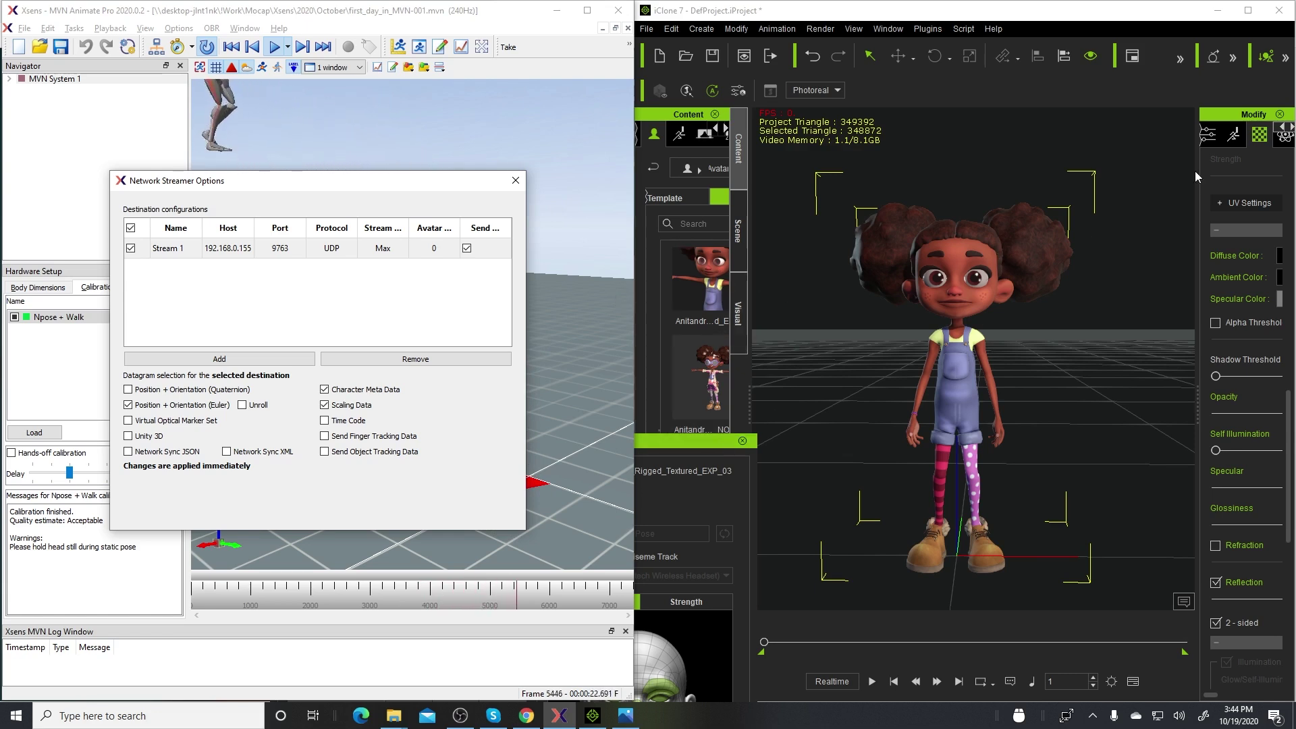
Float Motion LIVE, open it via Plugins > Motion LIVE, and connect the Xsens gear
double_click(684, 445)
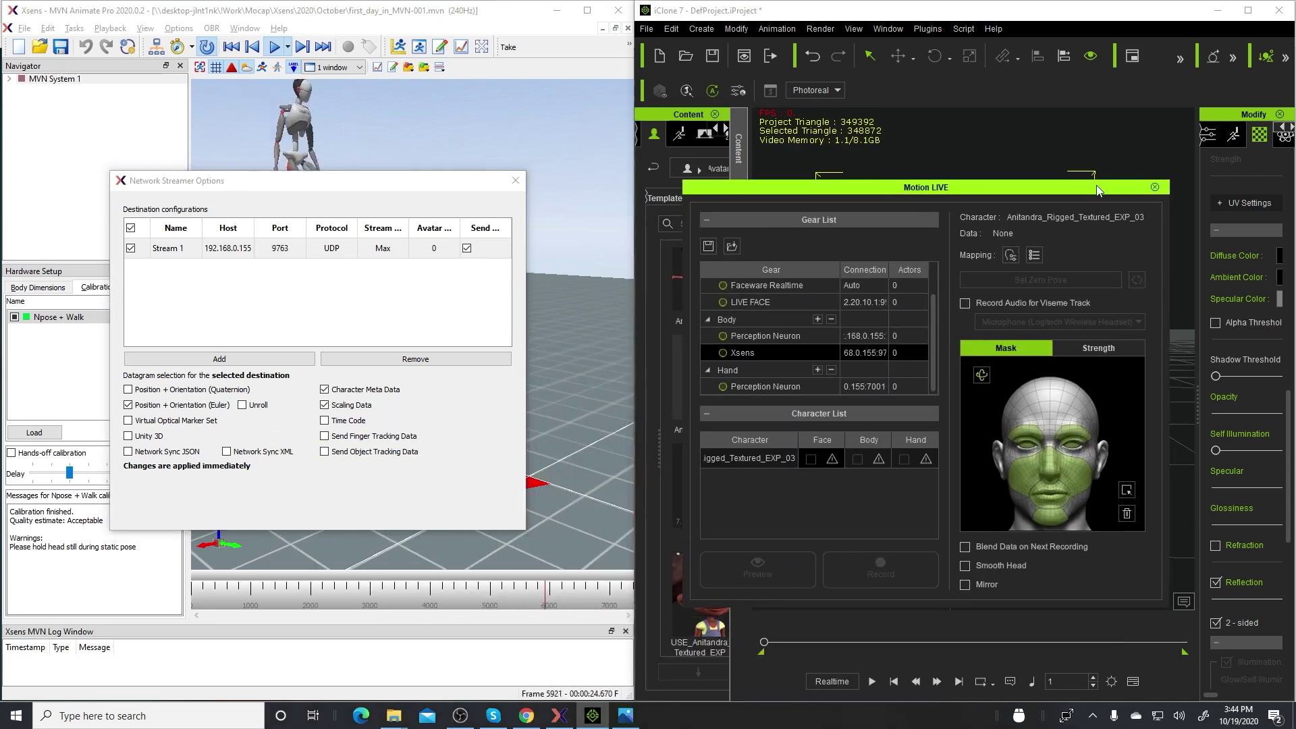
click(937, 30)
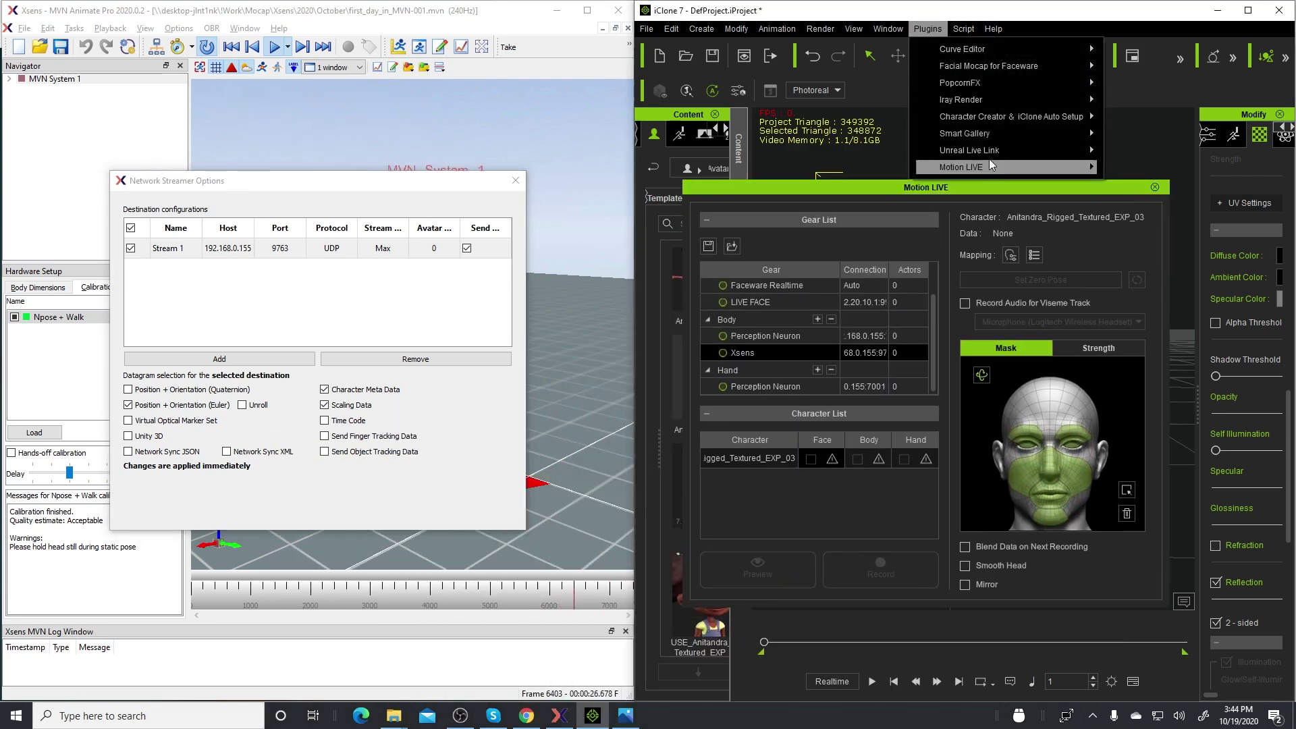
mouse_move(990, 167)
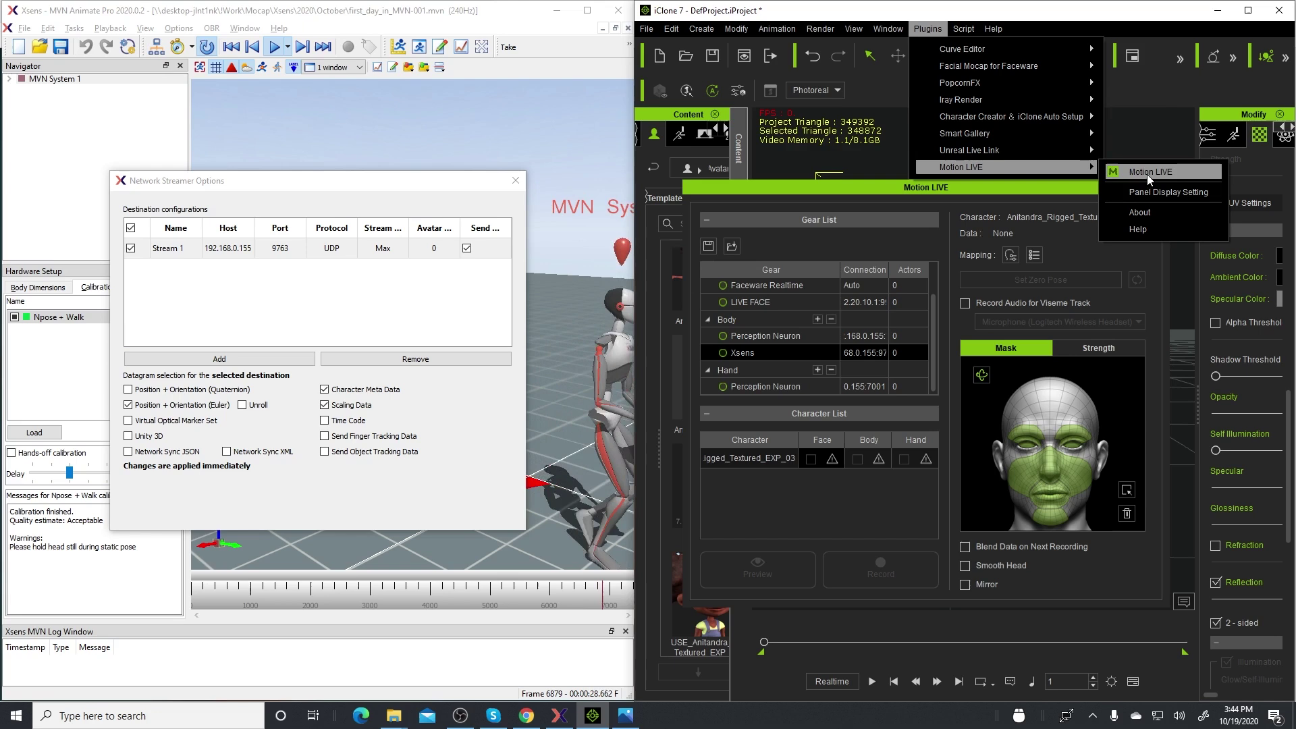
click(1036, 198)
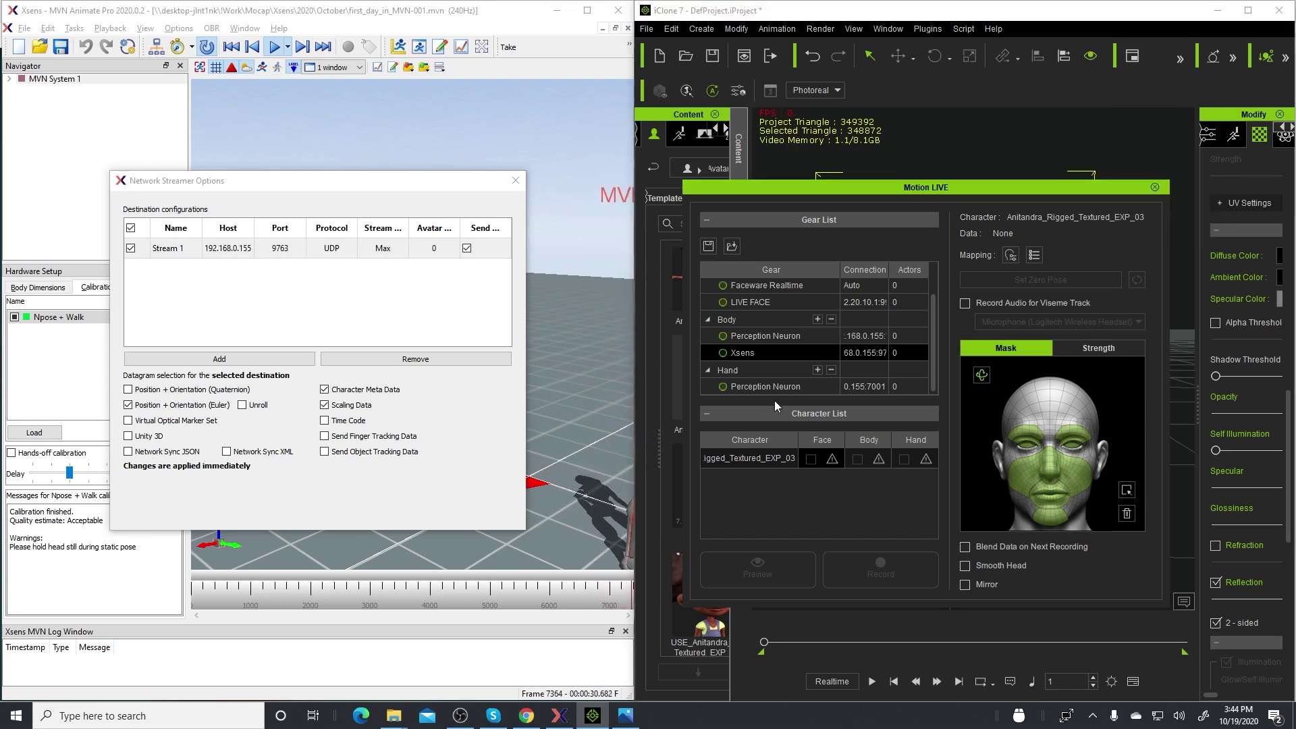
click(848, 353)
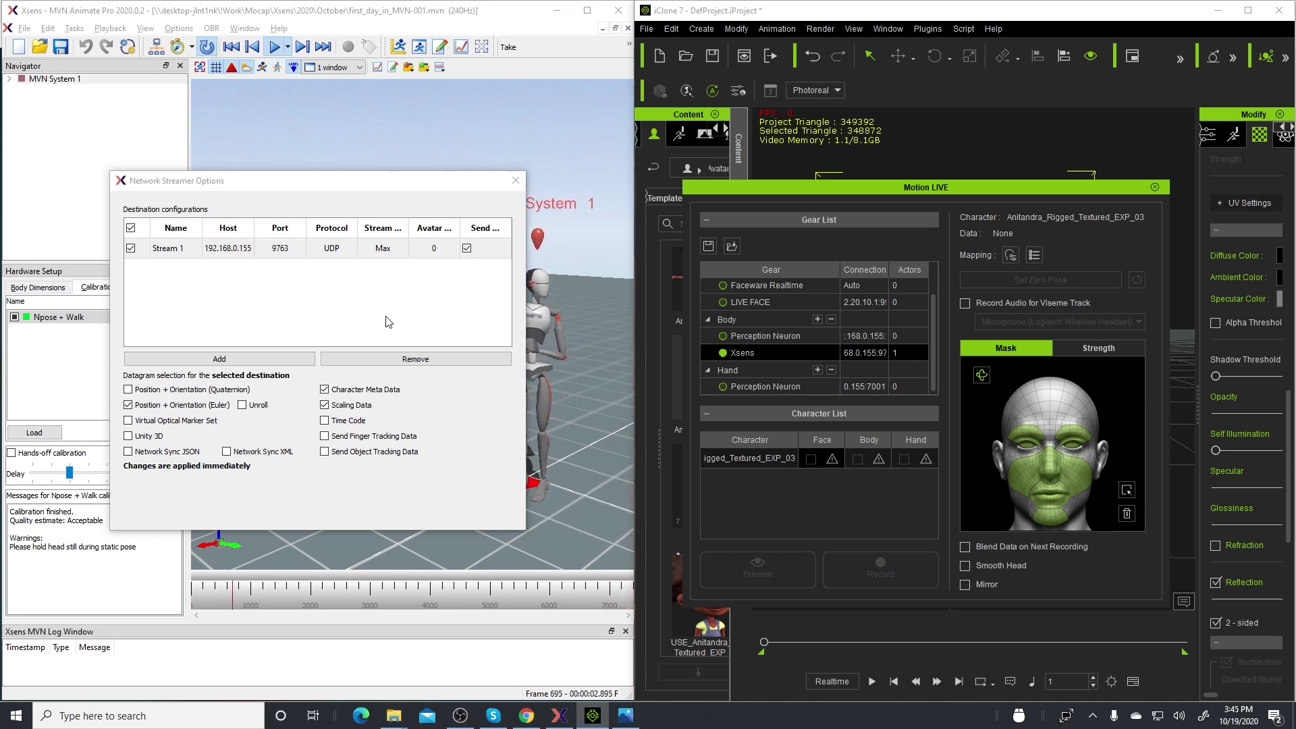
Set the character's Body gear to Xsens and close MVN's Network Streamer Options
click(878, 457)
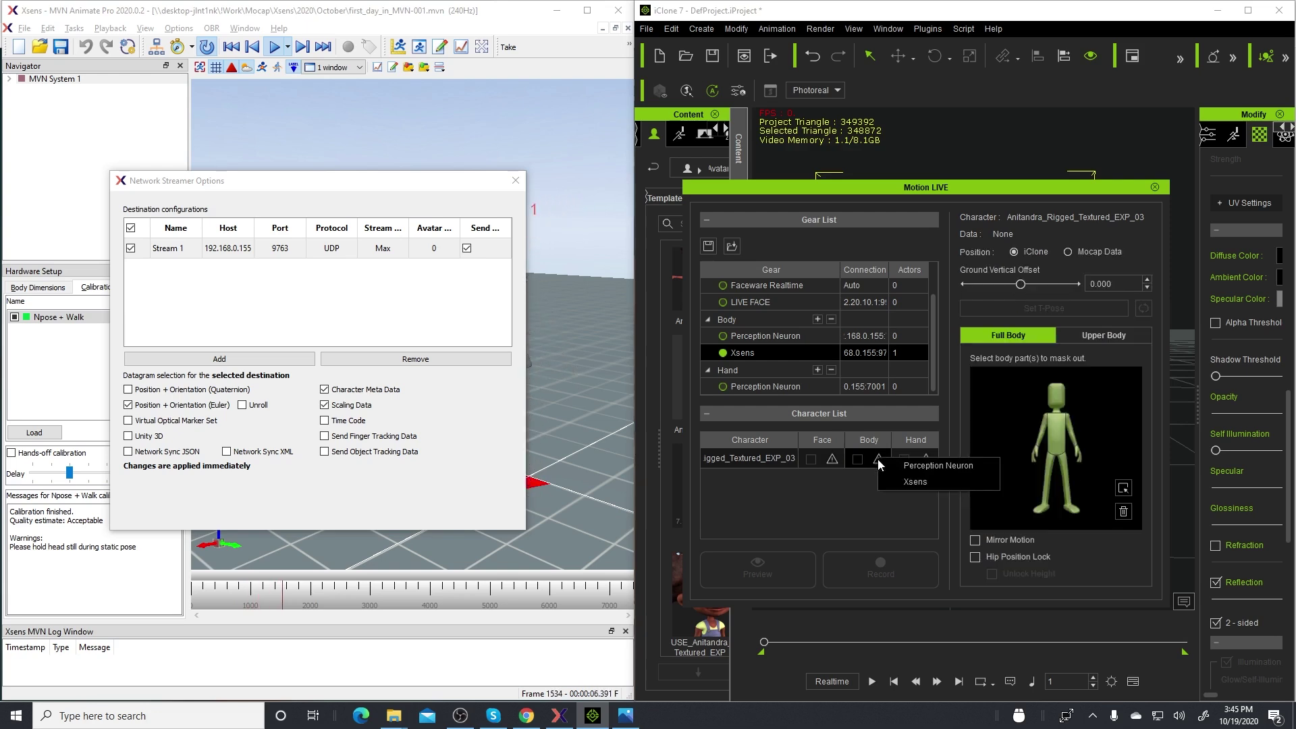
click(918, 481)
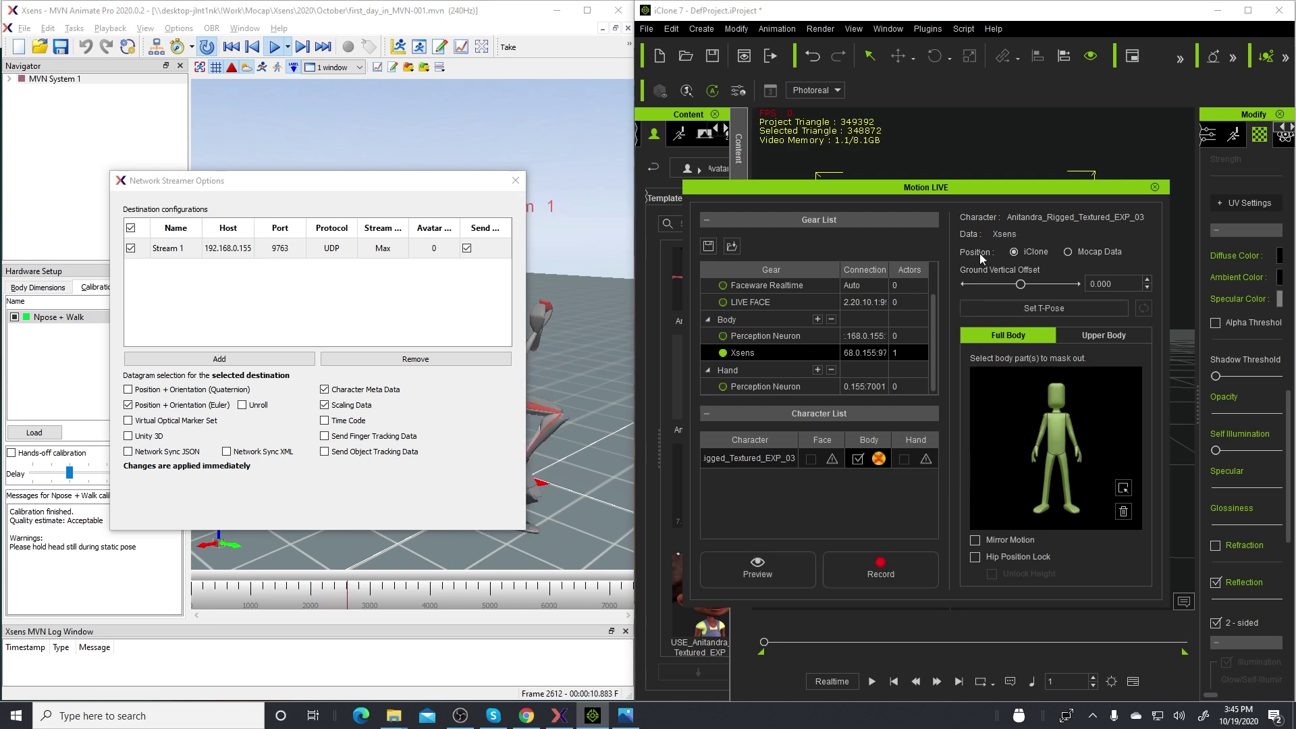
drag(1017, 191, 566, 348)
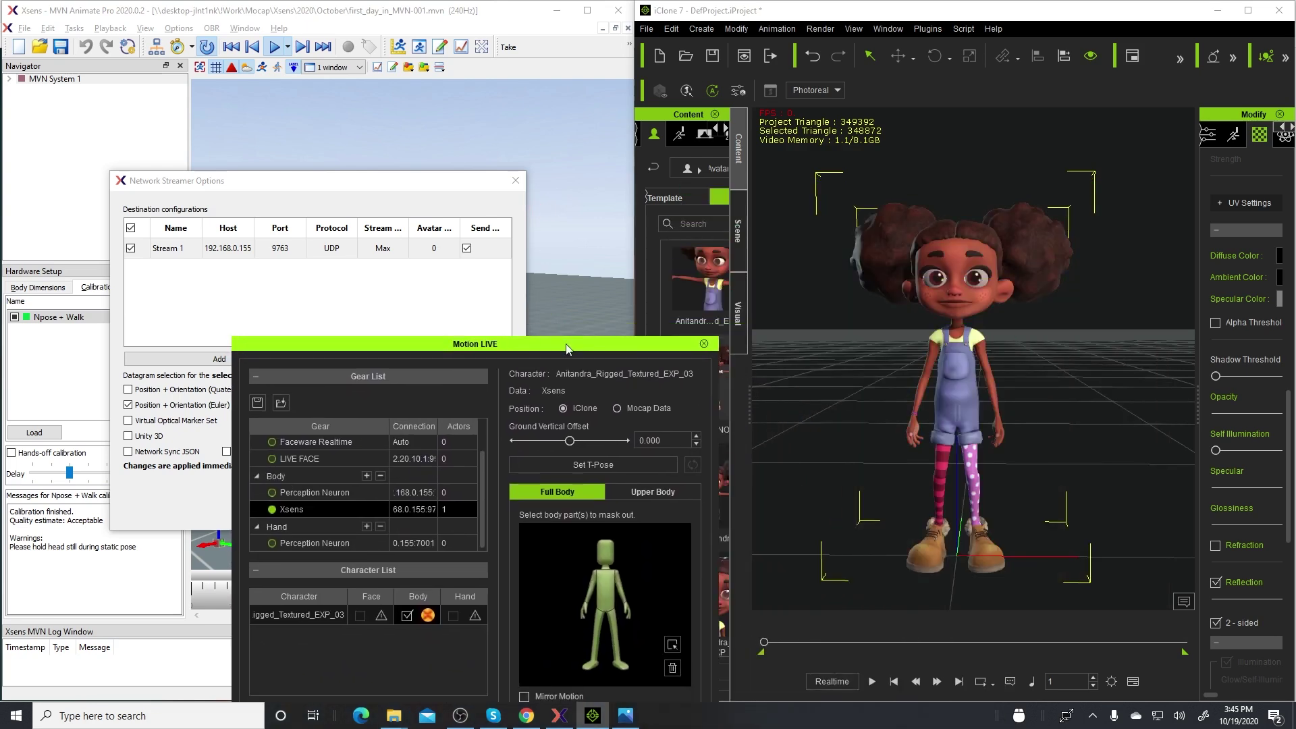
click(439, 189)
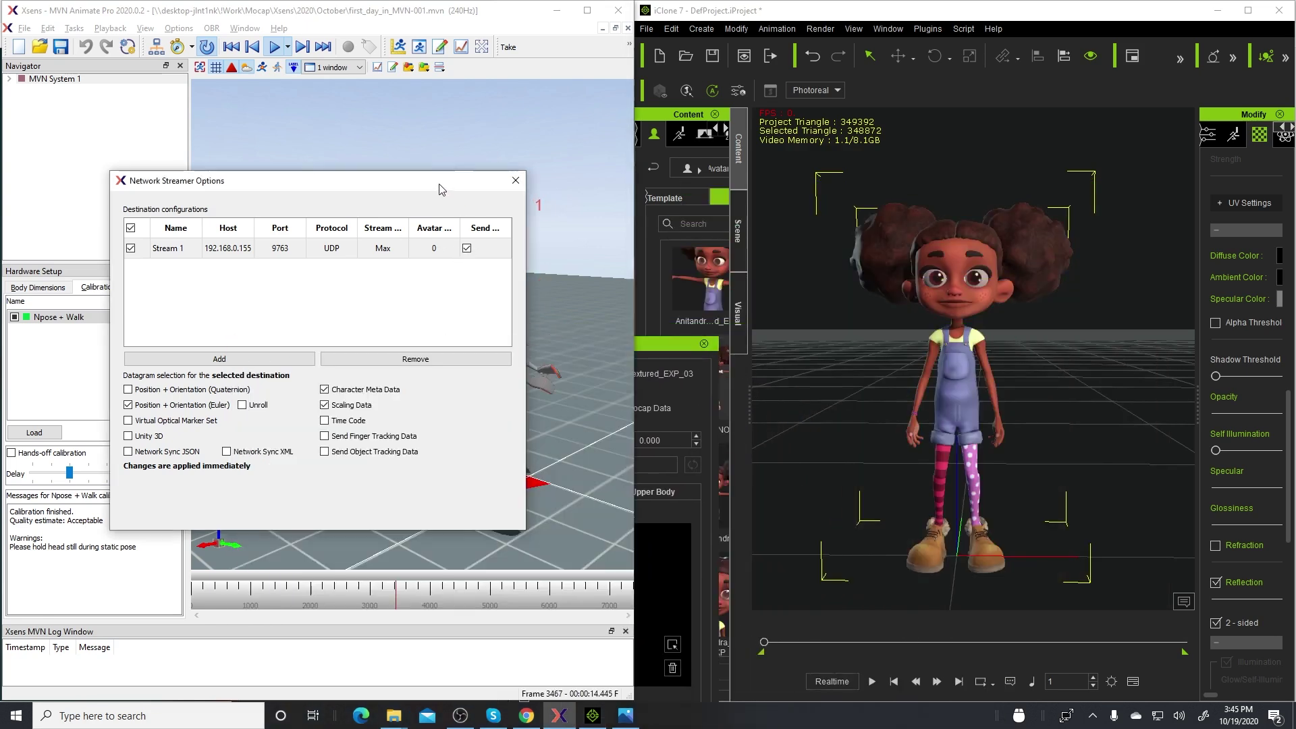
click(515, 181)
click(956, 15)
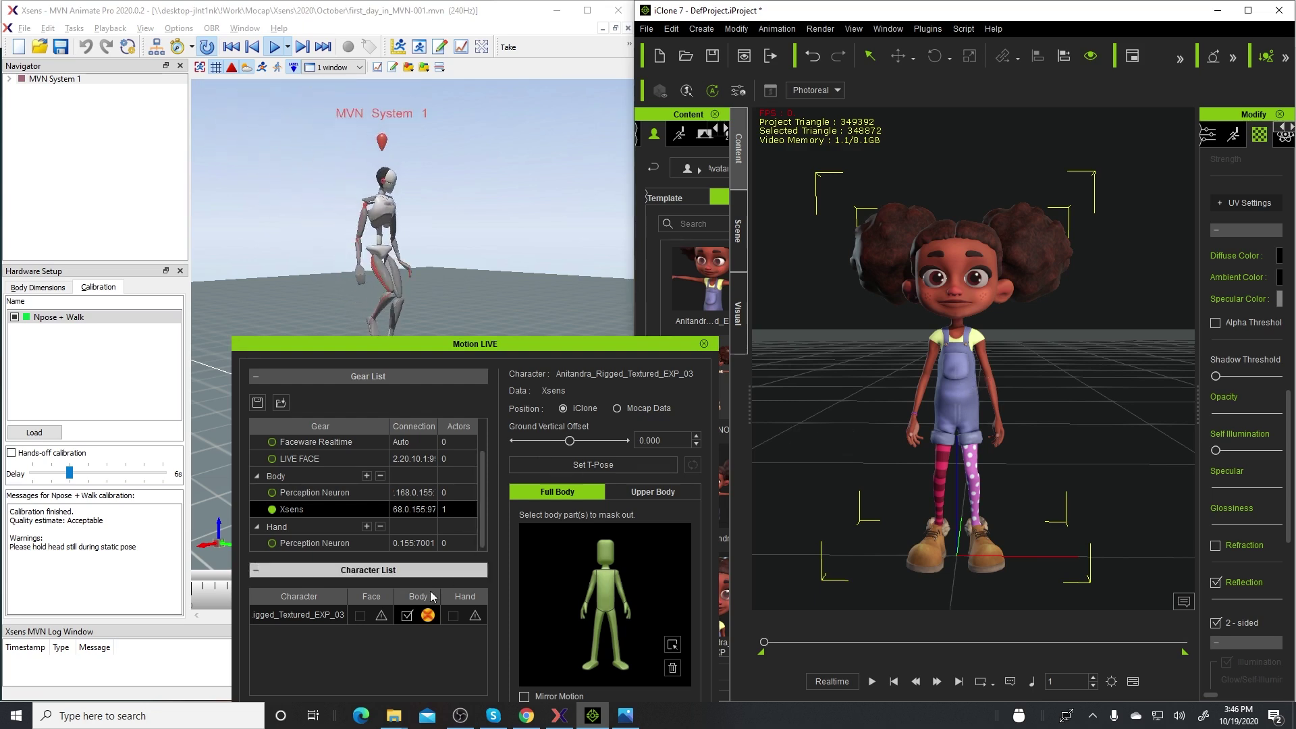
Move Motion LIVE aside and start the live preview so Annitandra follows the Xsens stream
drag(611, 345, 538, 233)
click(245, 613)
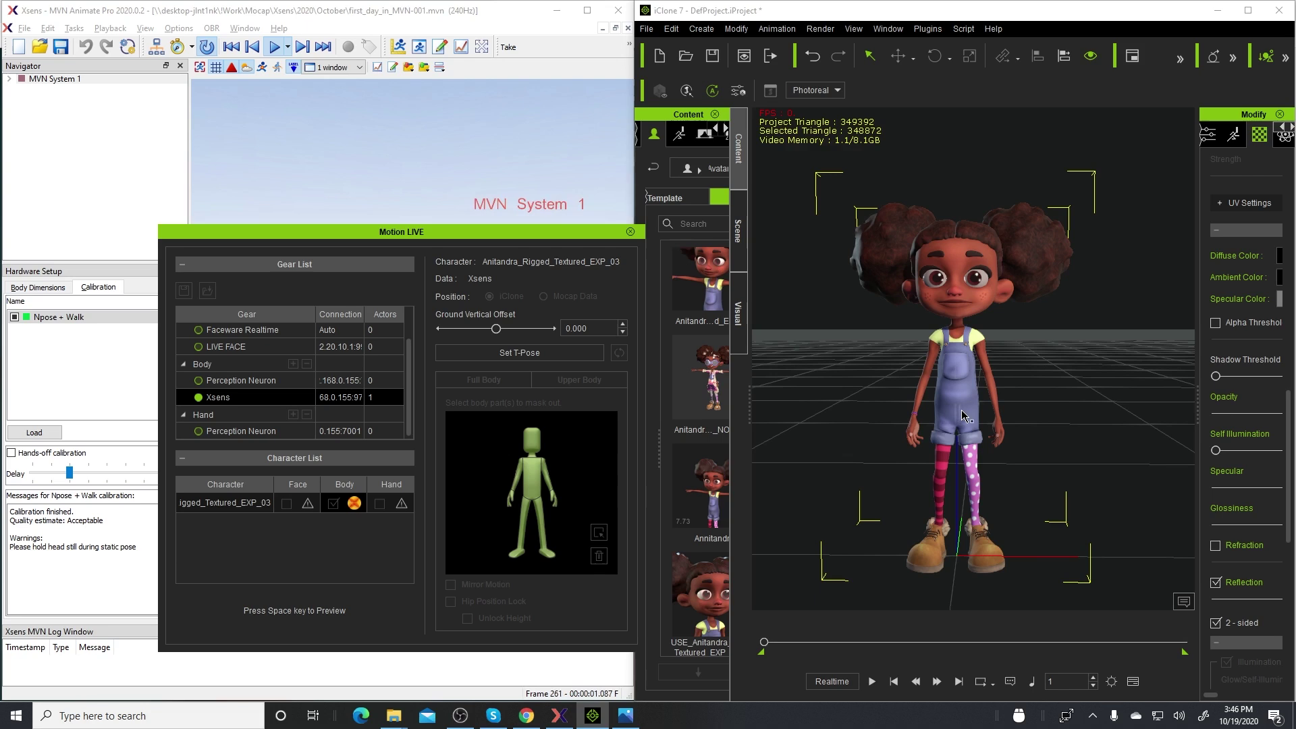
key(space)
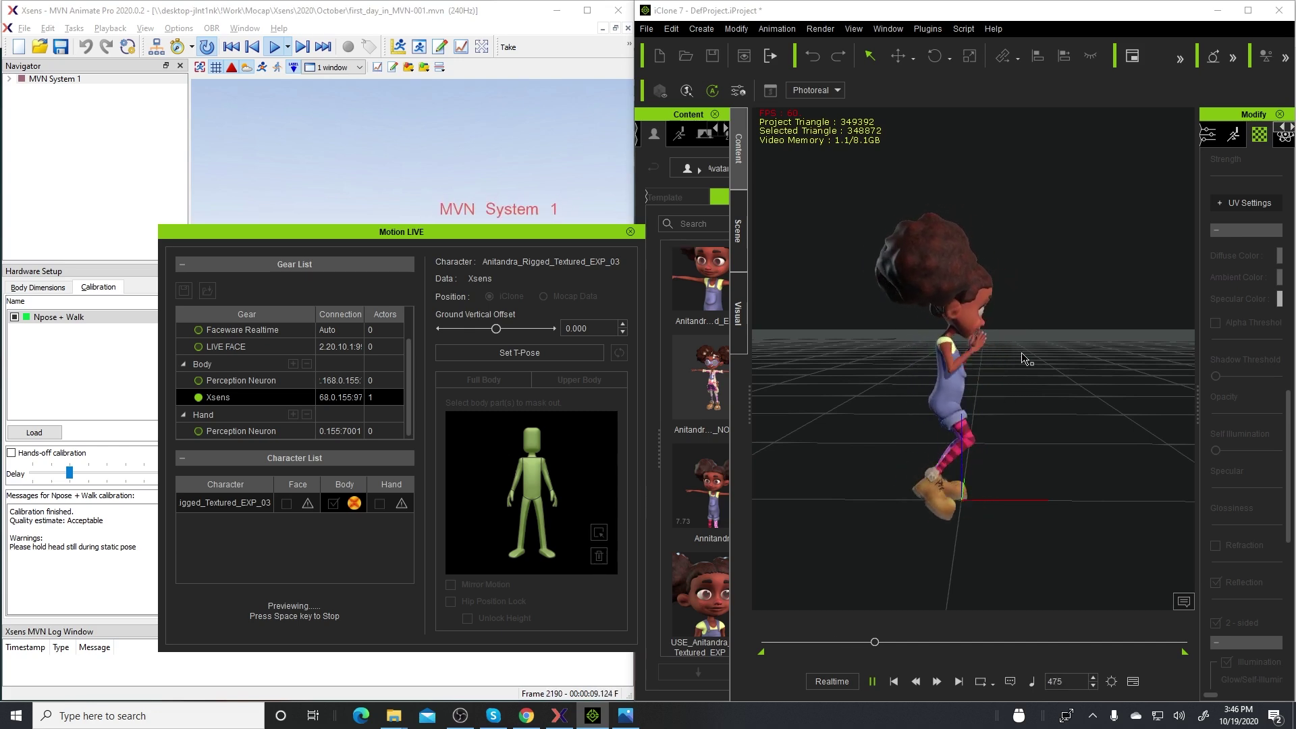
drag(571, 236, 360, 277)
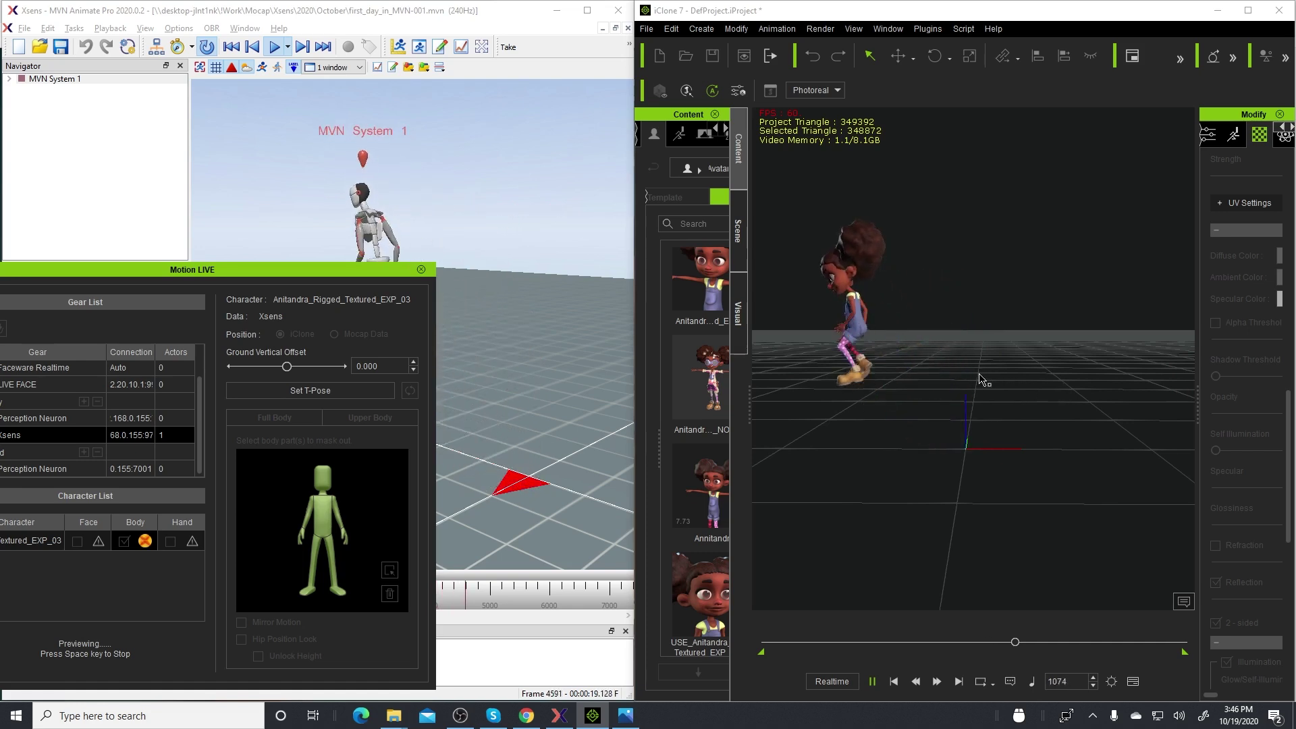
middle_drag(957, 376, 1035, 368)
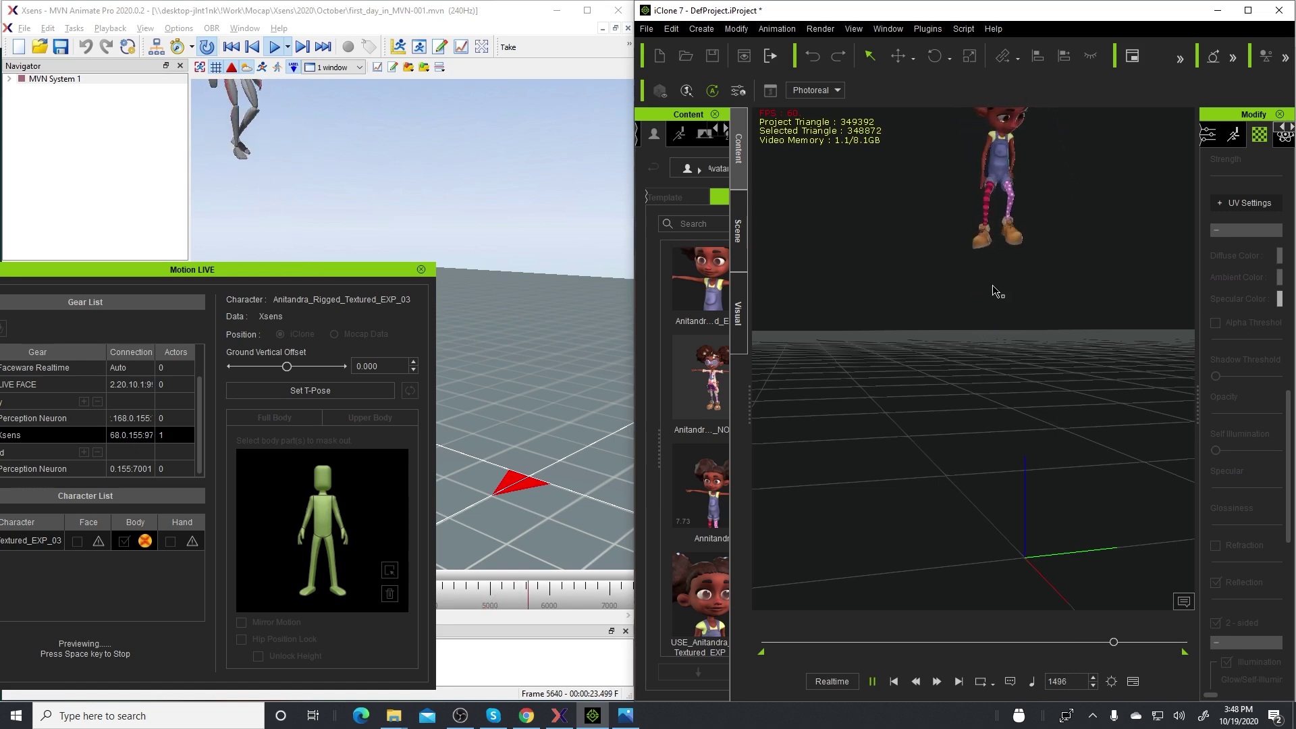
Bring the MVN Animate window forward and tilt its camera down onto the performer
drag(316, 273, 794, 455)
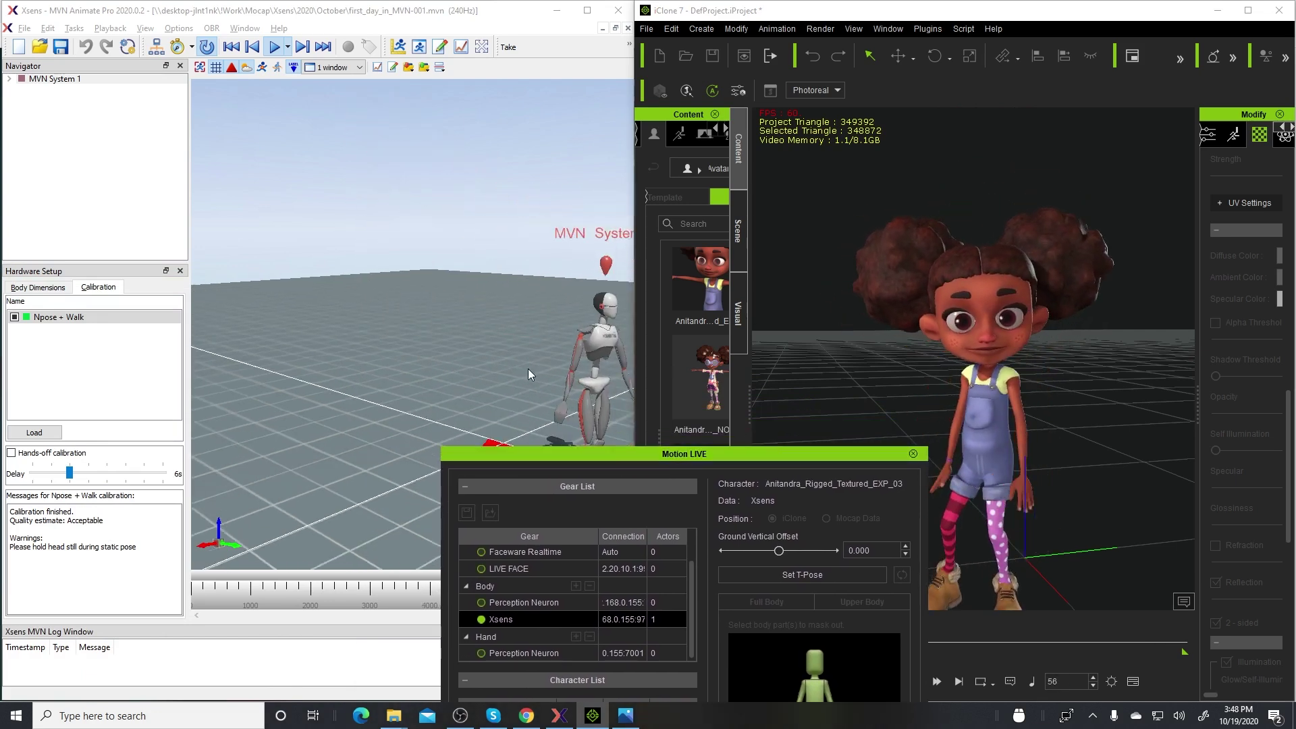
click(617, 366)
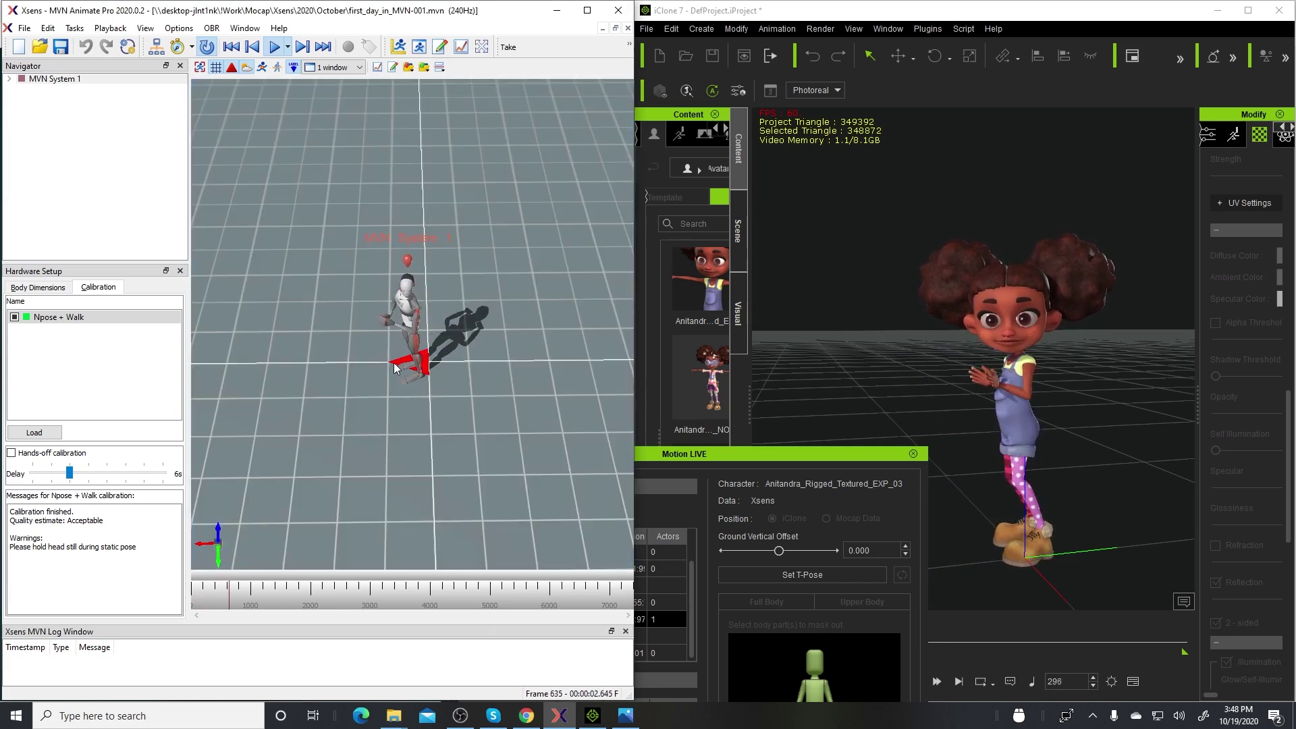
drag(400, 368, 547, 410)
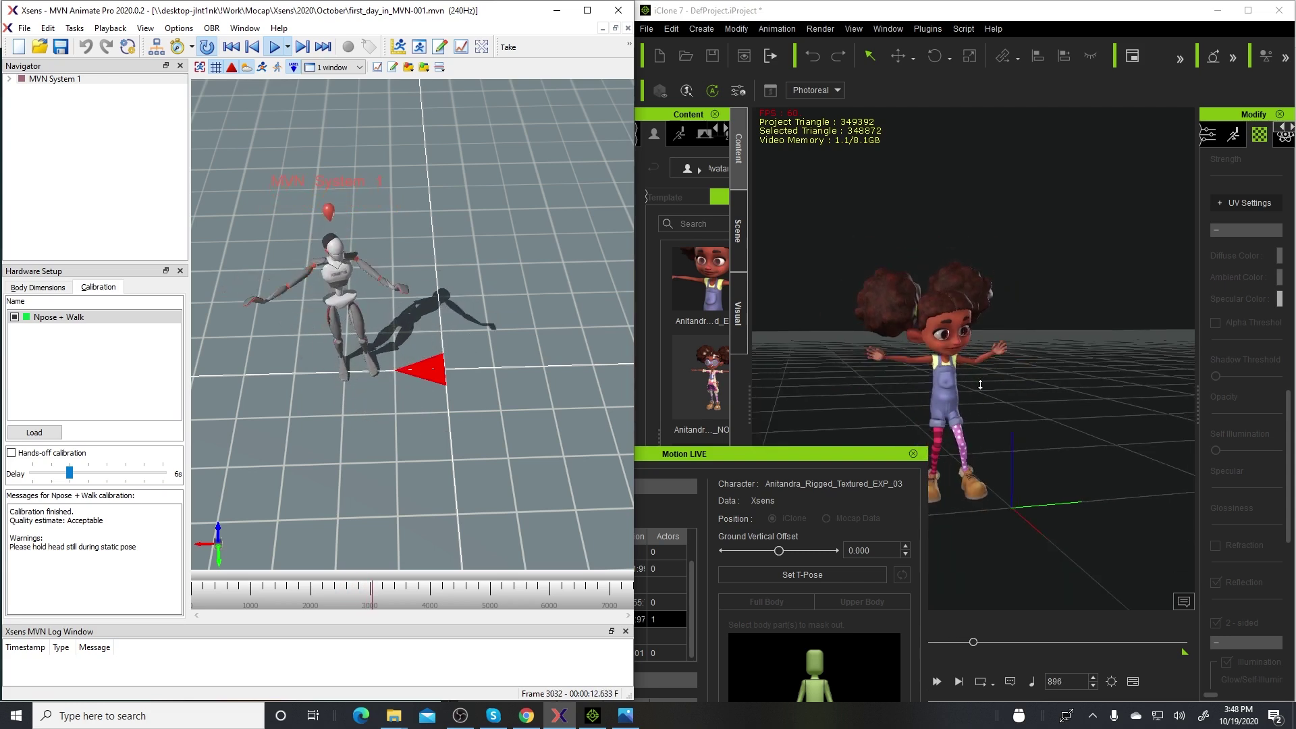
Lower the MVN camera to a more level angle on the performer
click(988, 391)
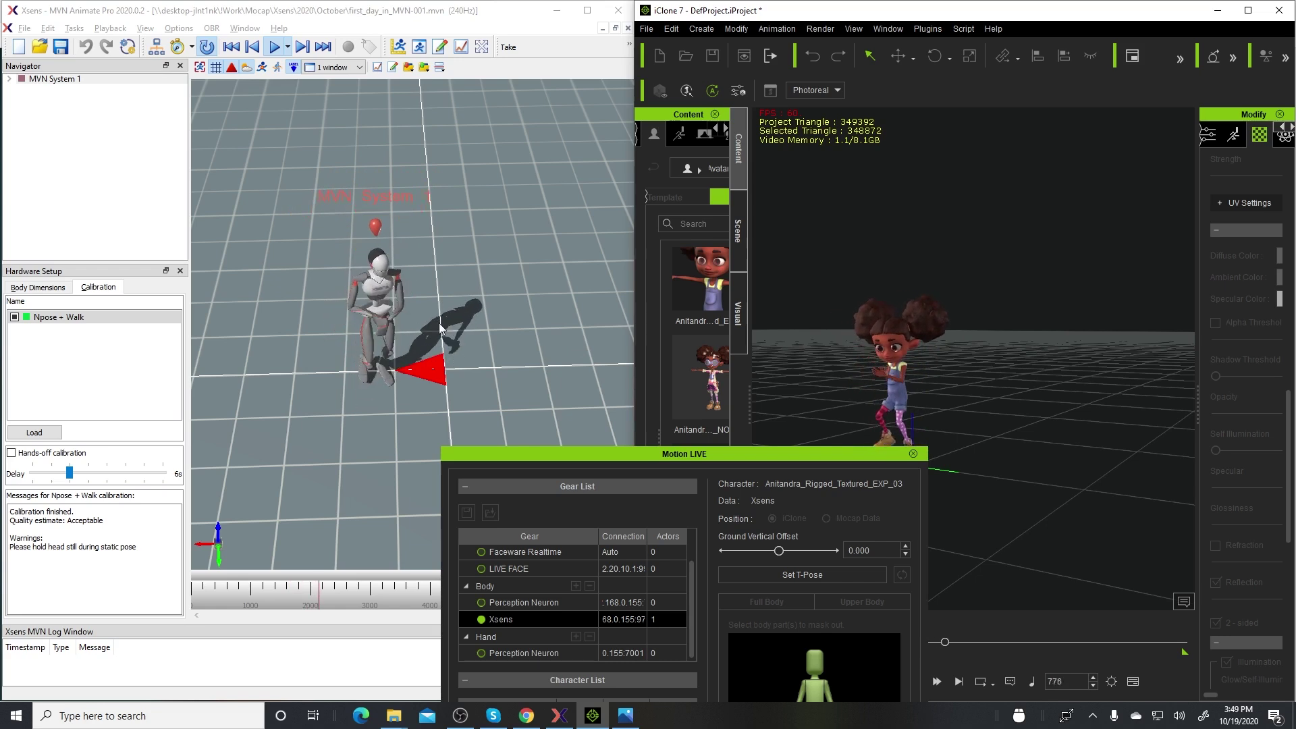
drag(439, 323, 398, 405)
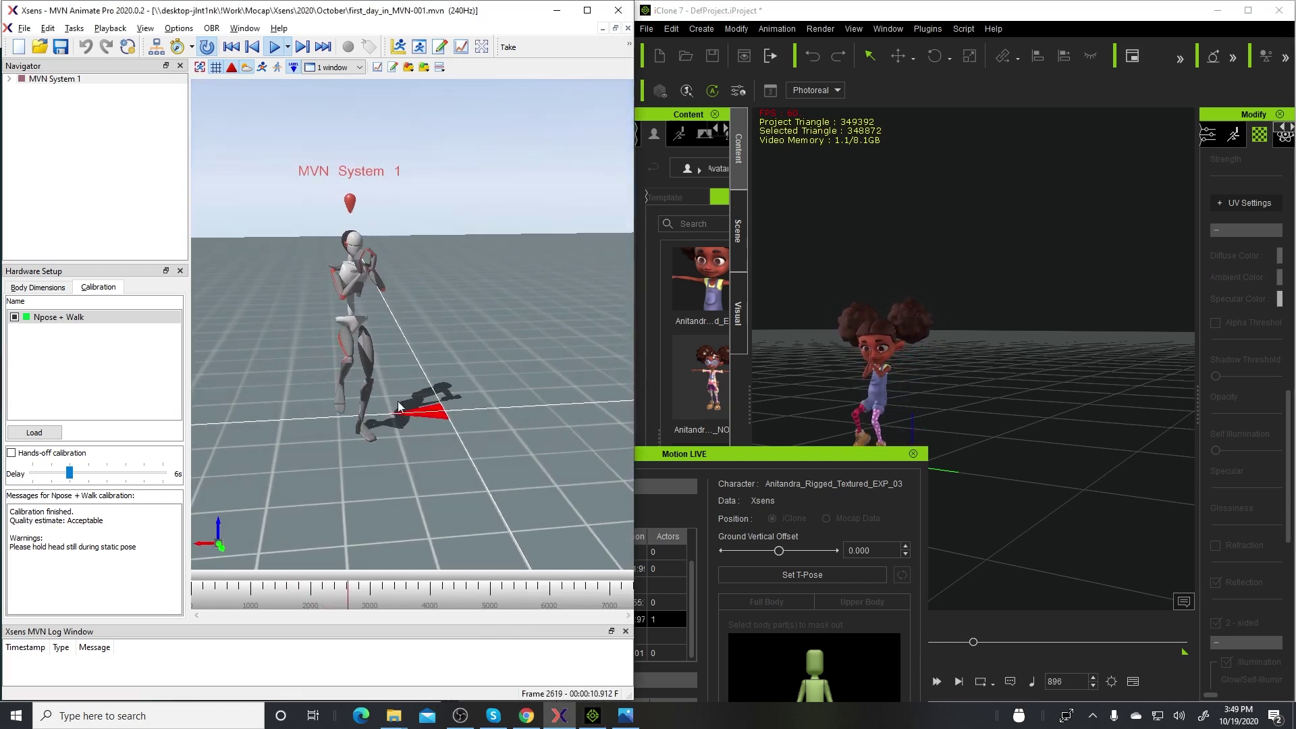
scroll(364, 399, up, 3)
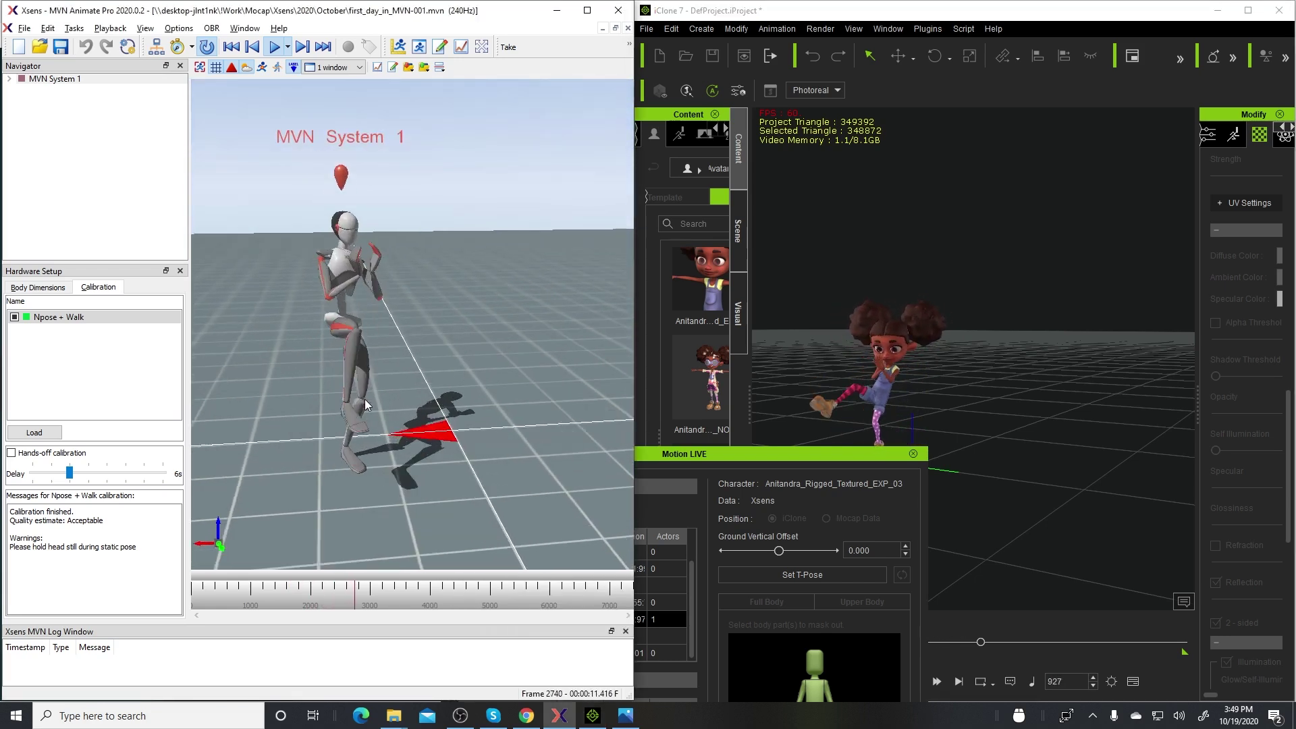
Zoom and pan the iClone viewport to centre the live-animated Annitandra character
click(957, 394)
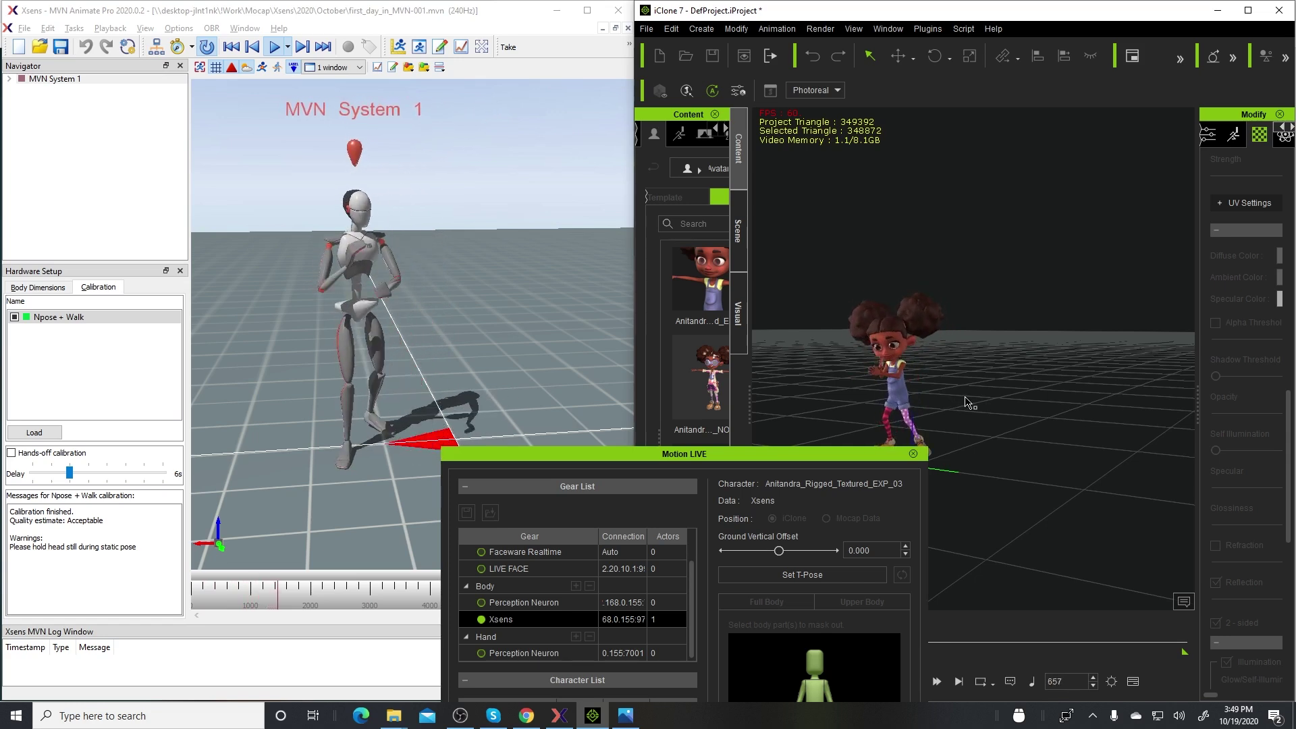
scroll(945, 393, up, 5)
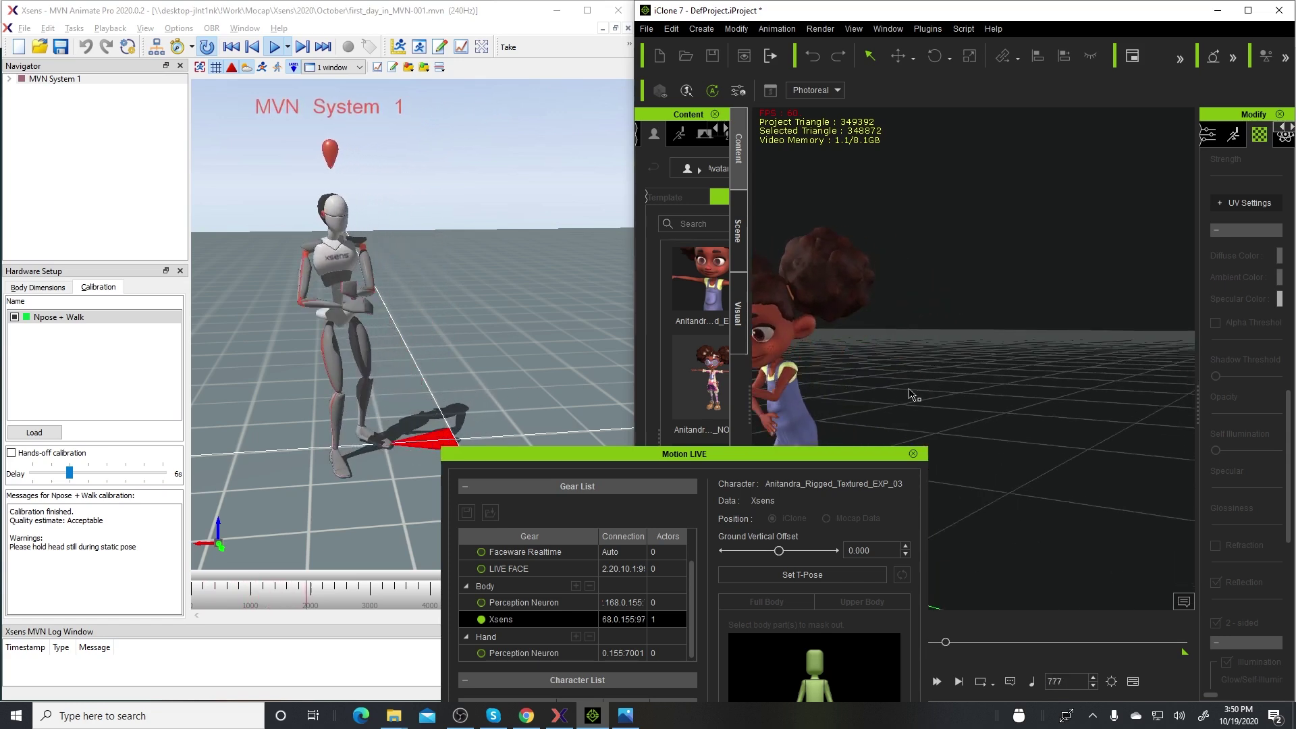
middle_drag(891, 396, 1072, 377)
scroll(1073, 378, up, 2)
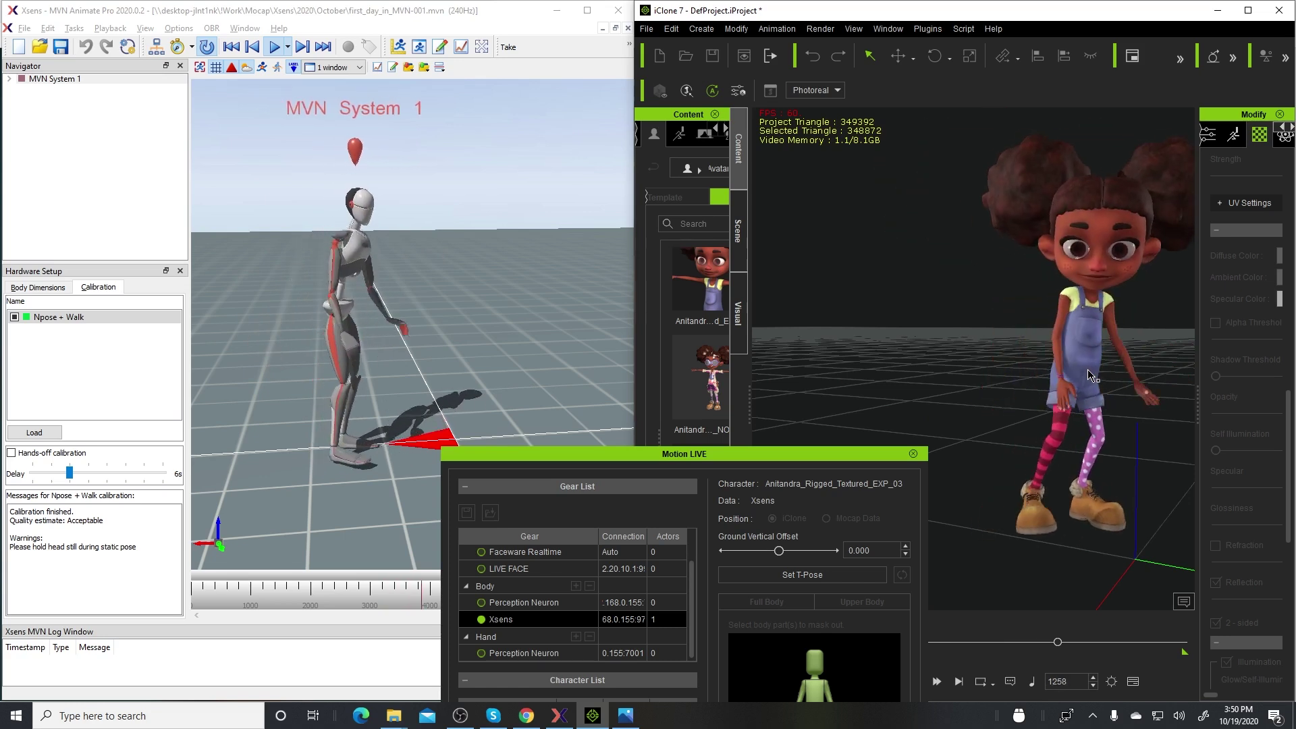
scroll(1073, 405, down, 3)
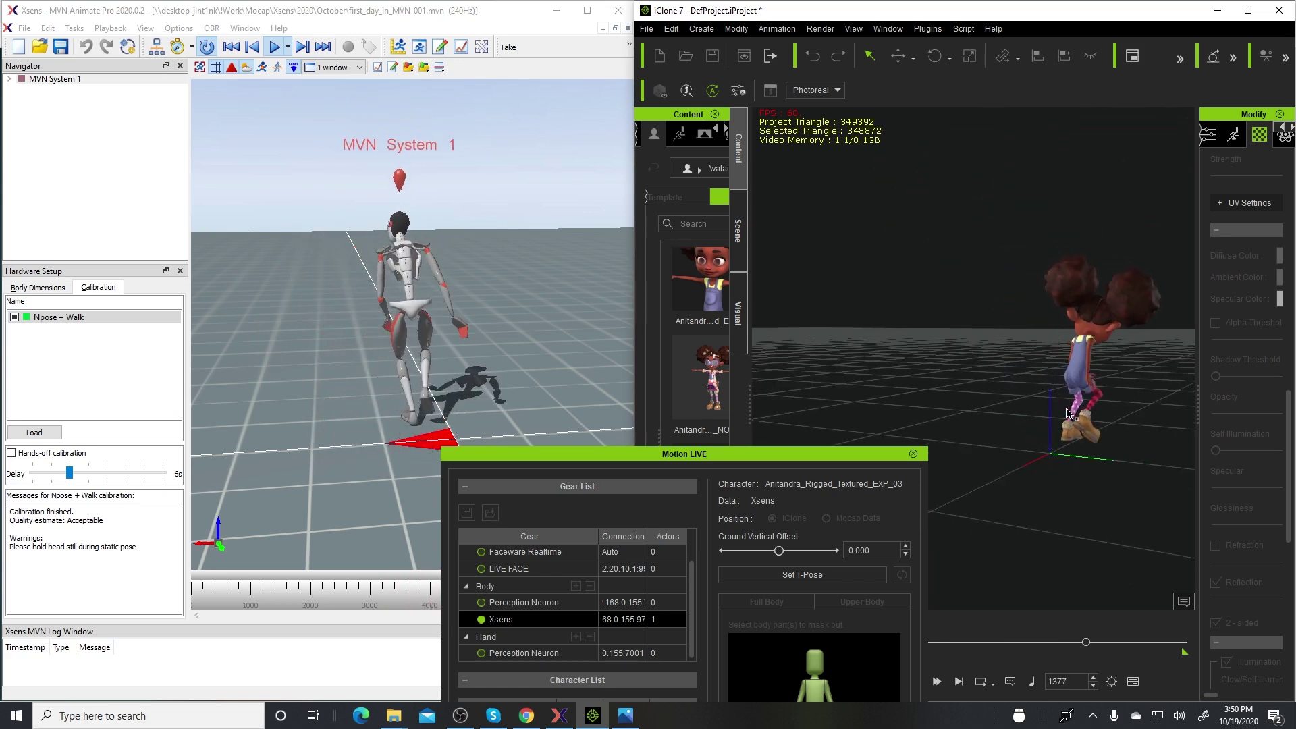